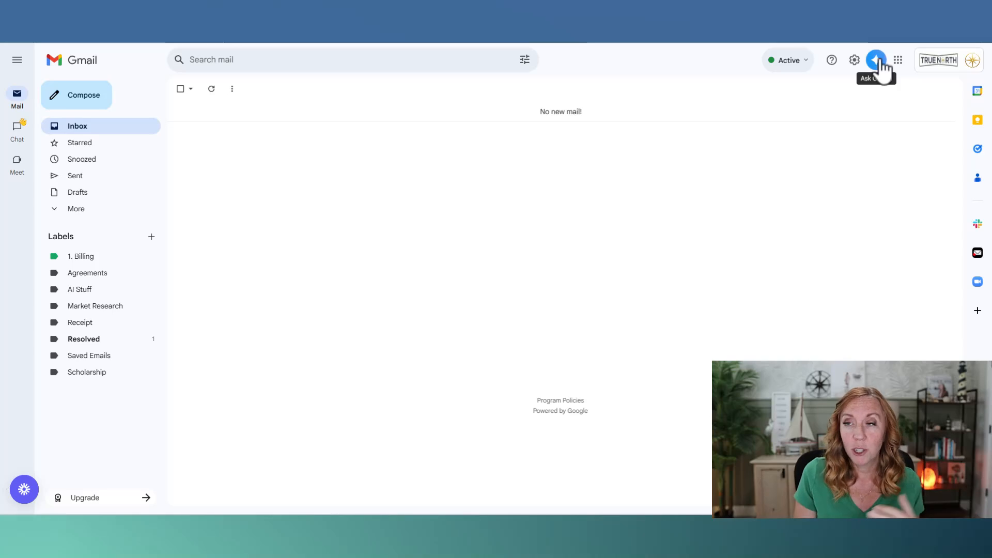
Ask Gemini to review the last 90 days of sent emails and create a comprehensive guide on how to answer emails coming through this inbox
left_click(879, 60)
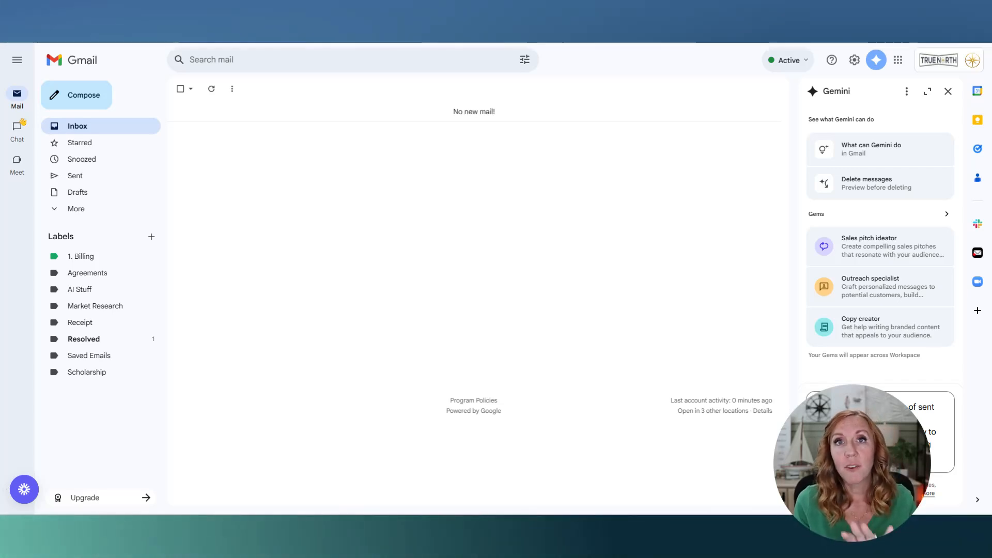
key("Return")
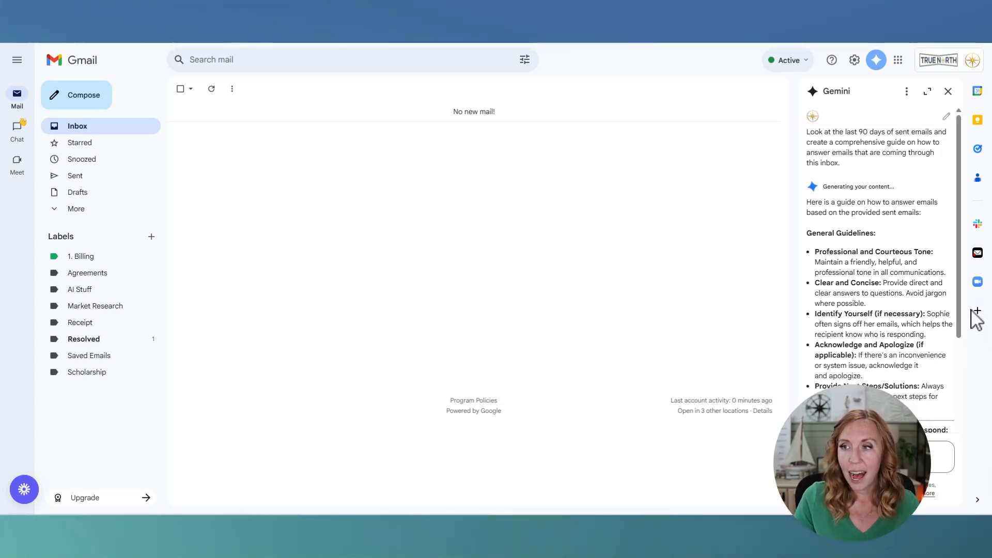
Read through the generated guide, examining its general guidelines, specific scenarios, response strategies and example phrases
scroll(911, 319, "down", 4)
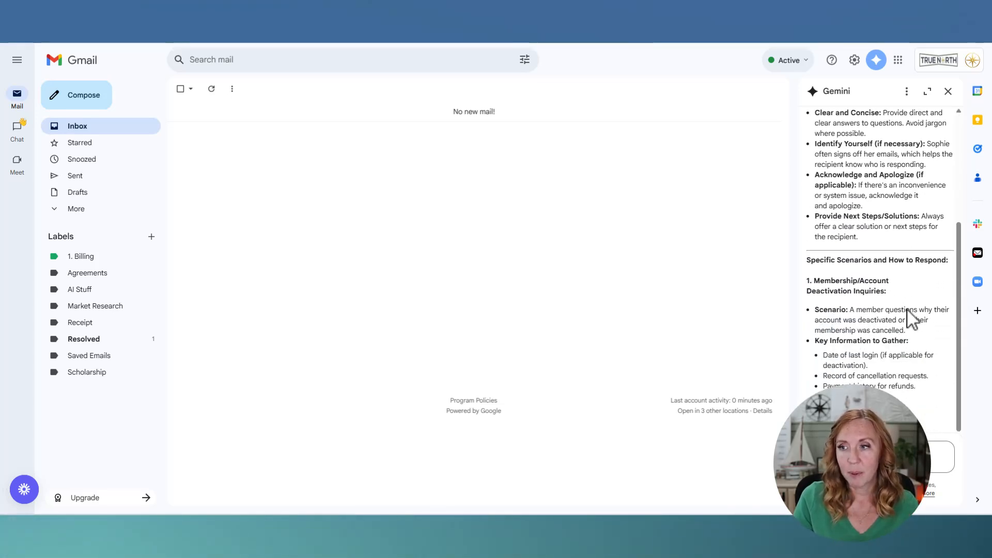
scroll(911, 316, "down", 1)
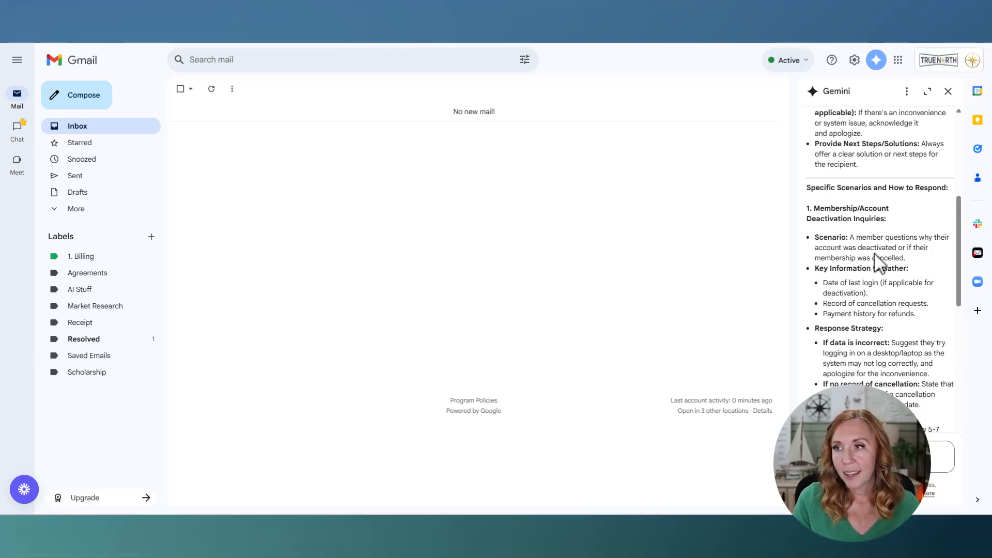
scroll(879, 264, "down", 1)
scroll(879, 263, "down", 6)
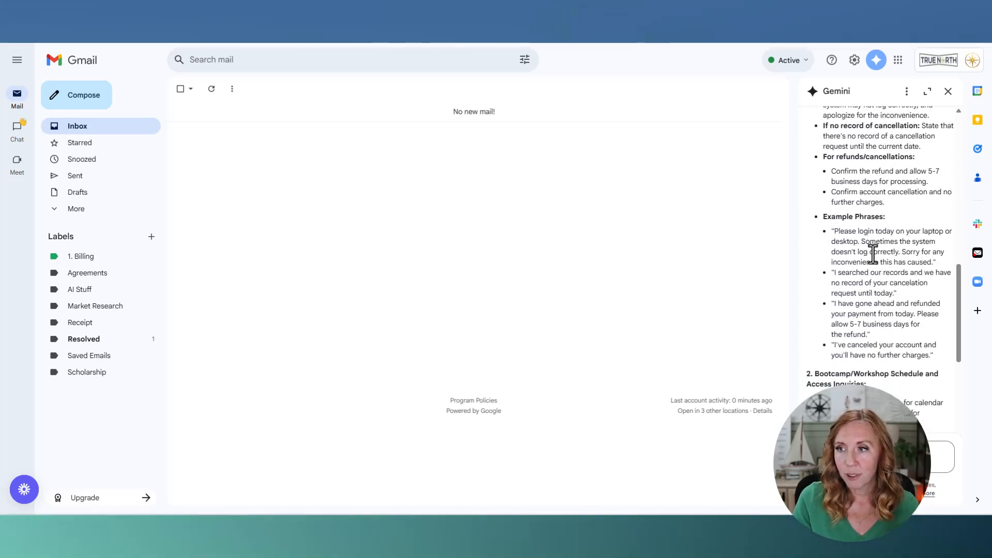
scroll(872, 256, "down", 2)
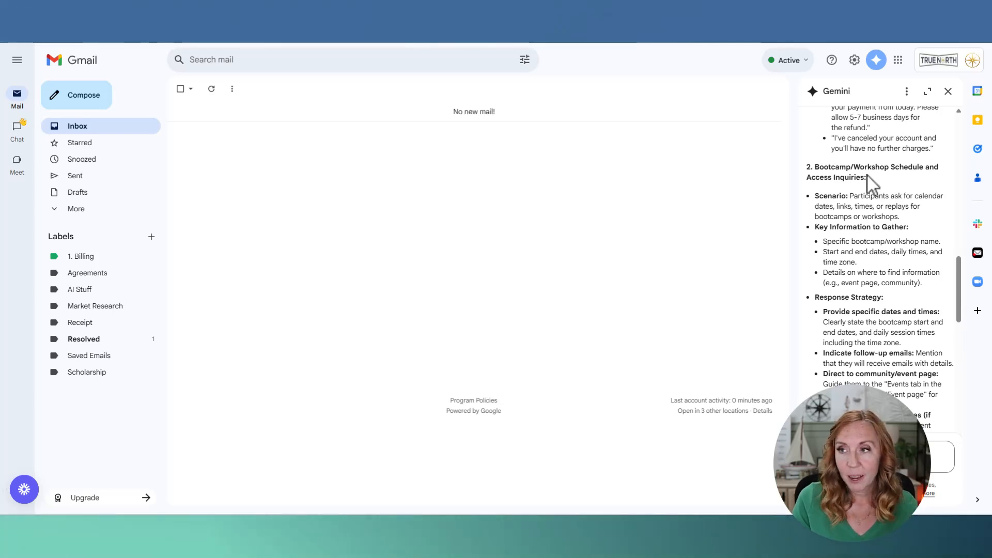
scroll(873, 180, "down", 5)
scroll(886, 180, "down", 6)
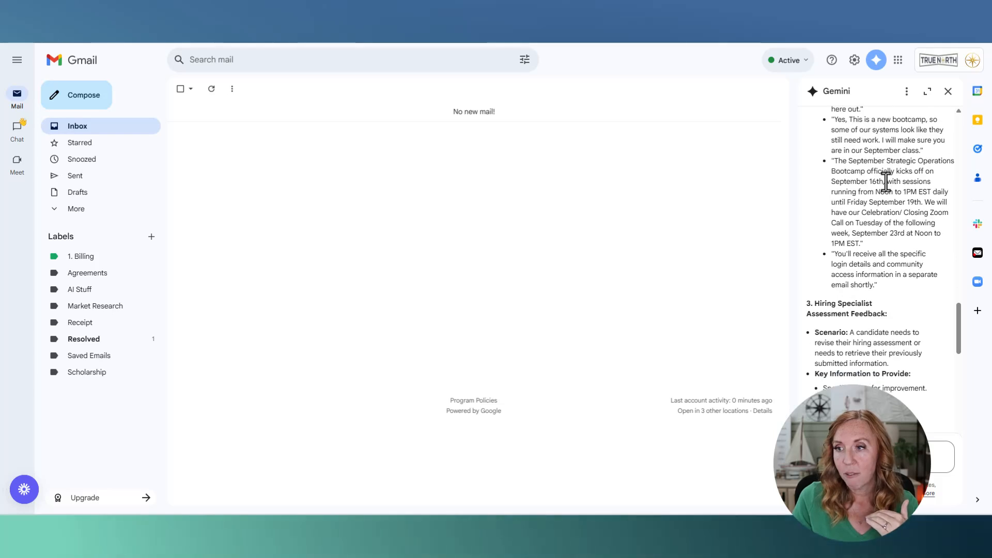
scroll(885, 182, "down", 3)
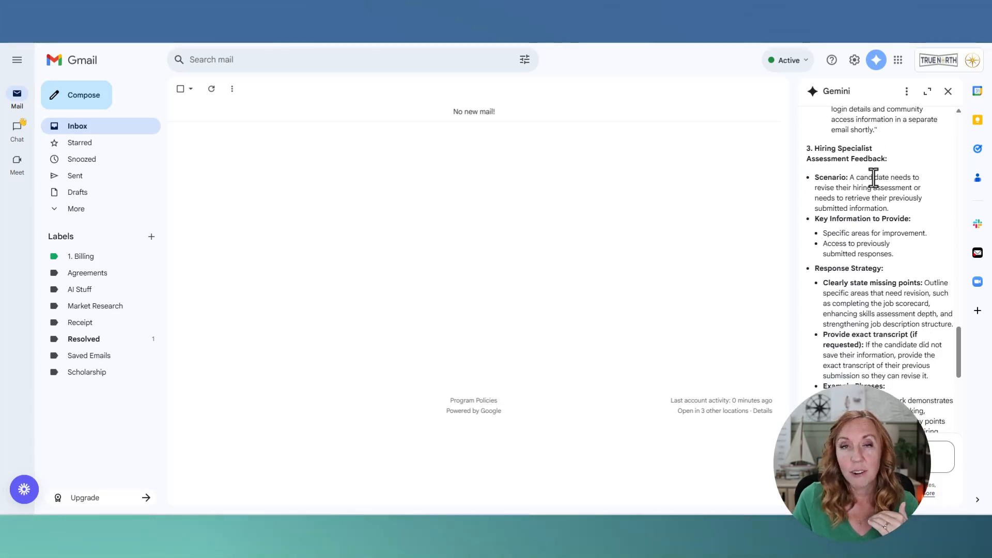
scroll(870, 193, "down", 1)
scroll(870, 193, "down", 6)
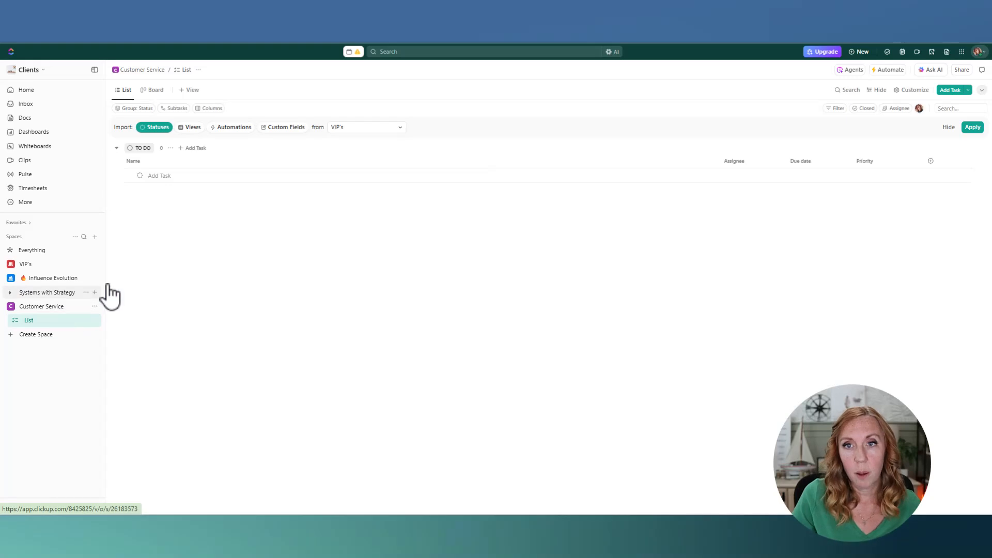
In ClickUp, add a Doc view to the Customer Service space's list and title it "Customer Service Handbook"
left_click(191, 91)
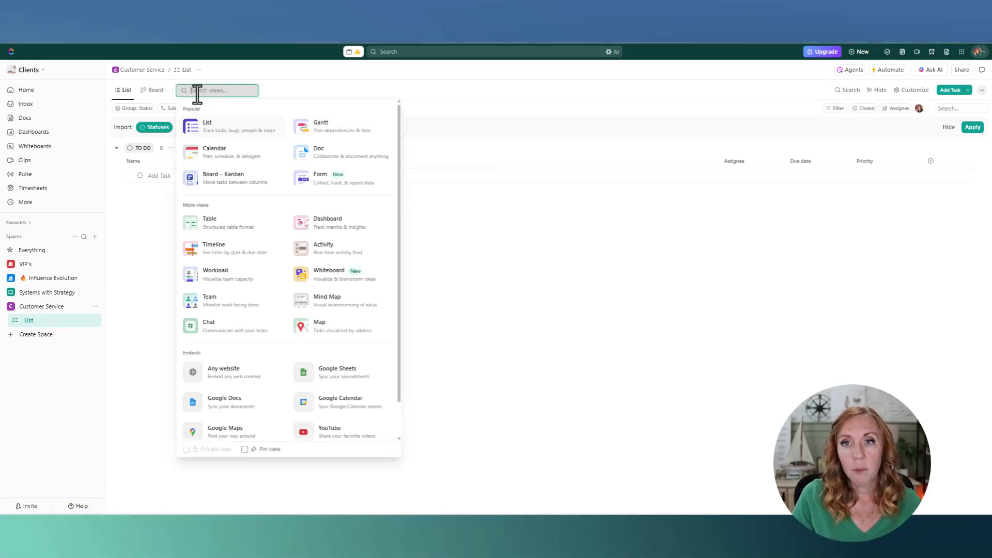
left_click(319, 151)
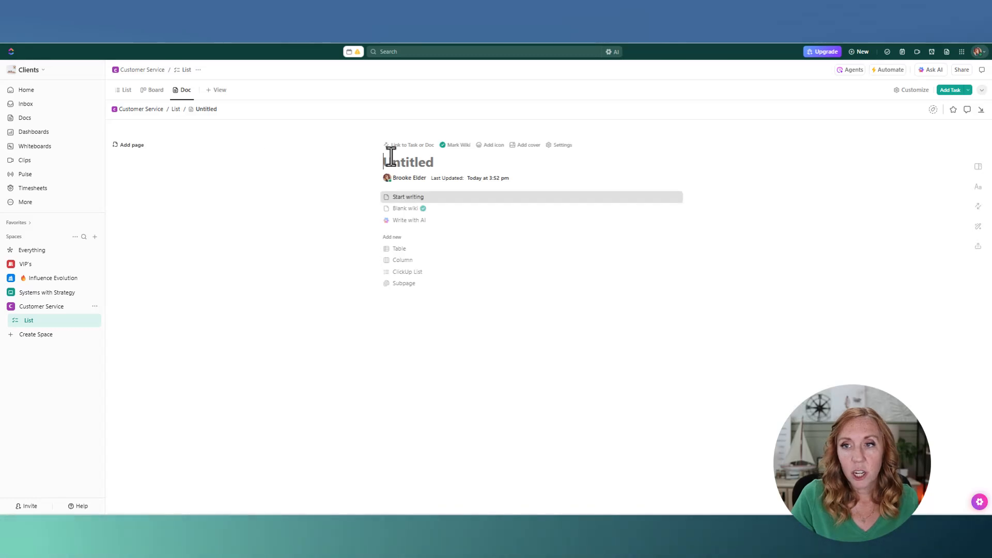
type("Custom")
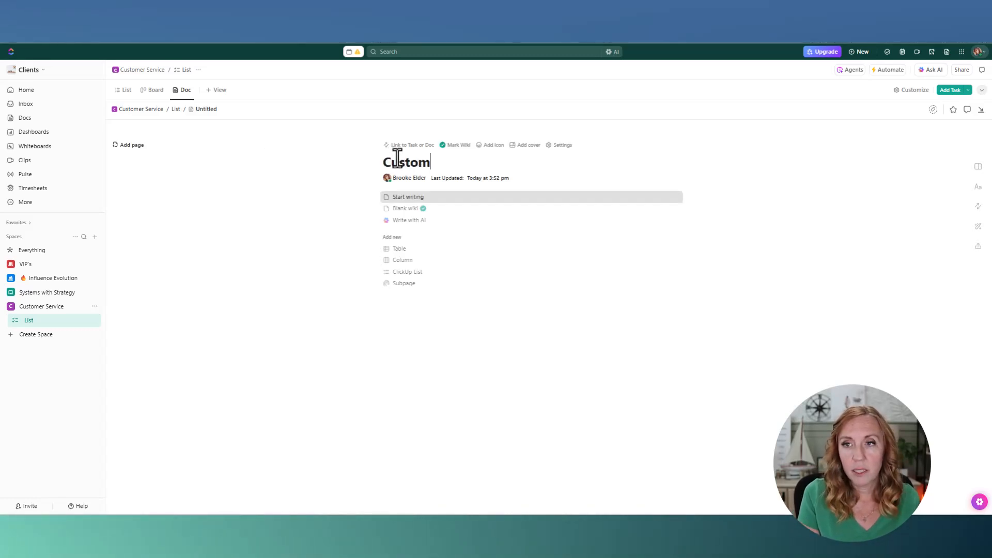
type("er Service Handbook")
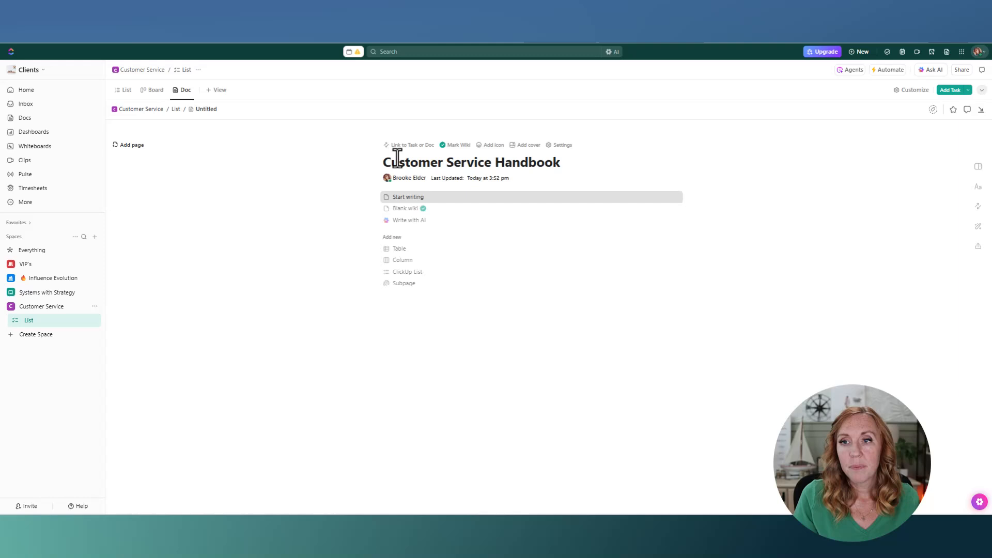
Paste the copied email-answering guide into the body of the Customer Service Handbook doc and look over the pasted text
left_click(434, 200)
key("ctrl+v")
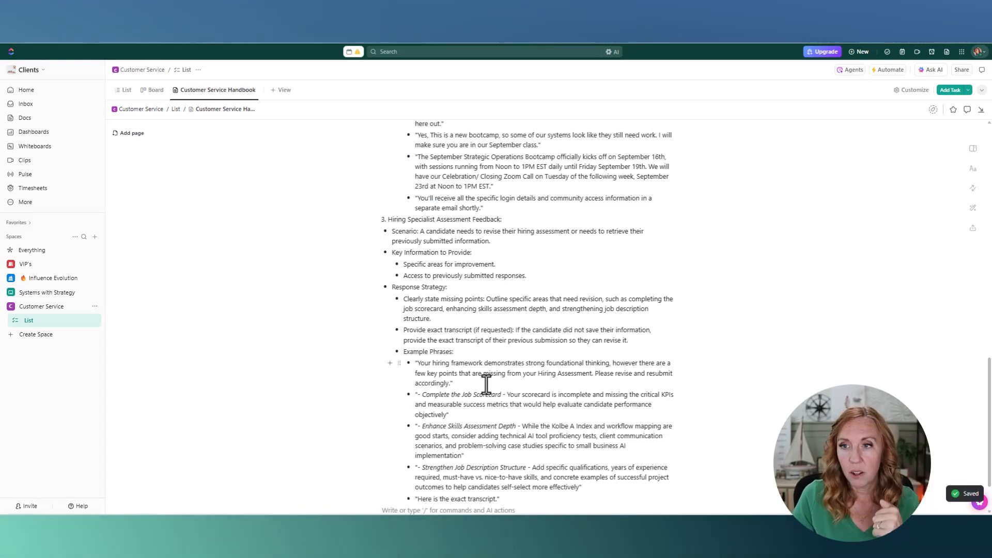
scroll(576, 388, "down", 2)
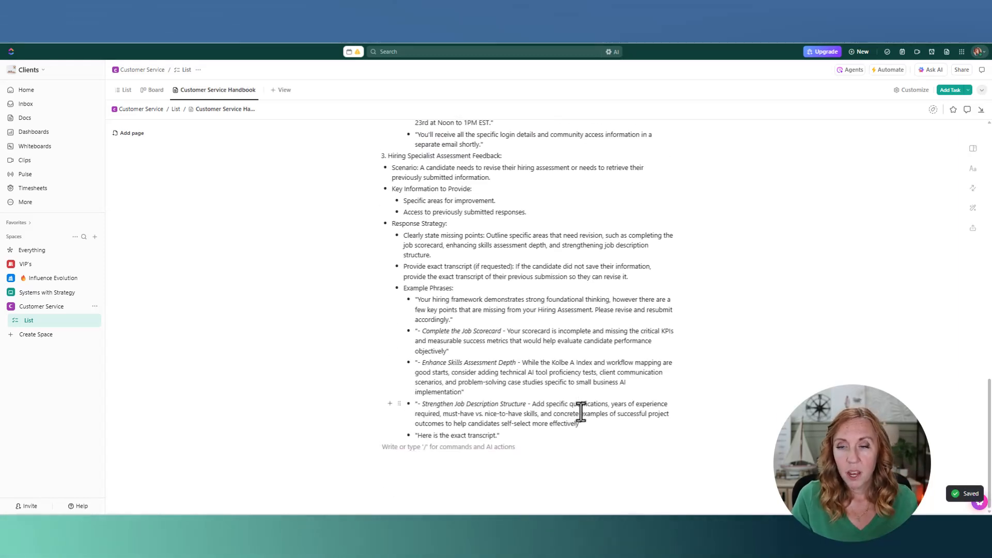
scroll(581, 412, "up", 20)
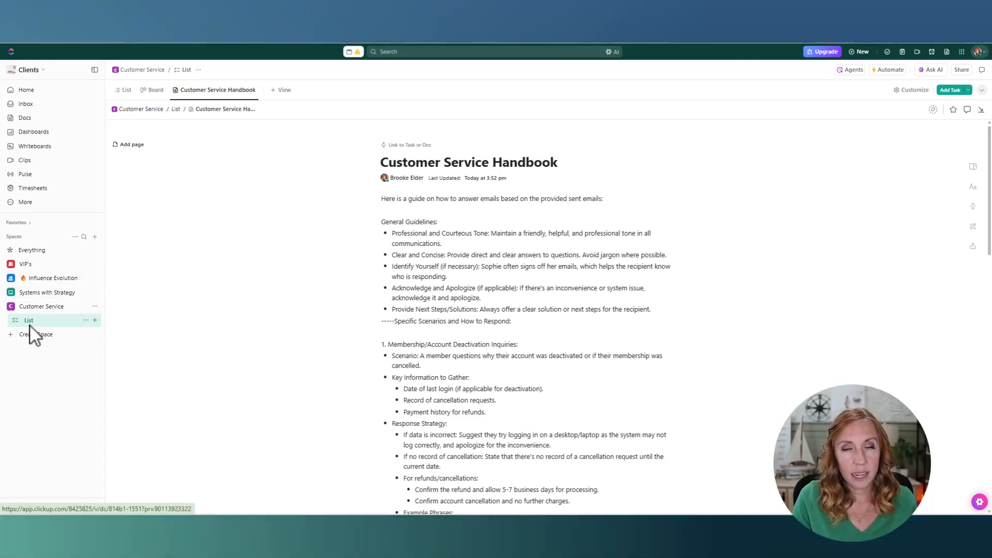
Rename the list in the Customer Service space as "Emails"
left_click(87, 321)
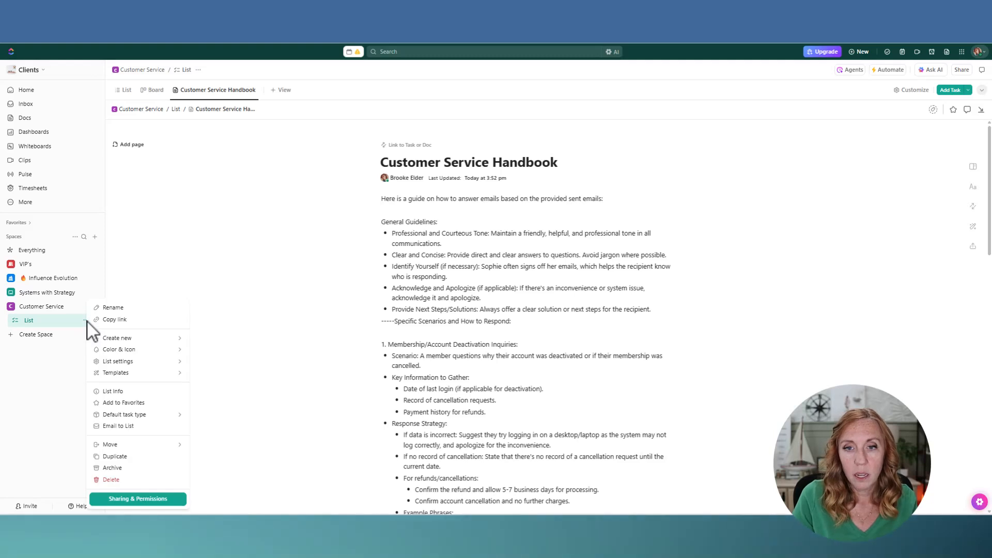
left_click(121, 310)
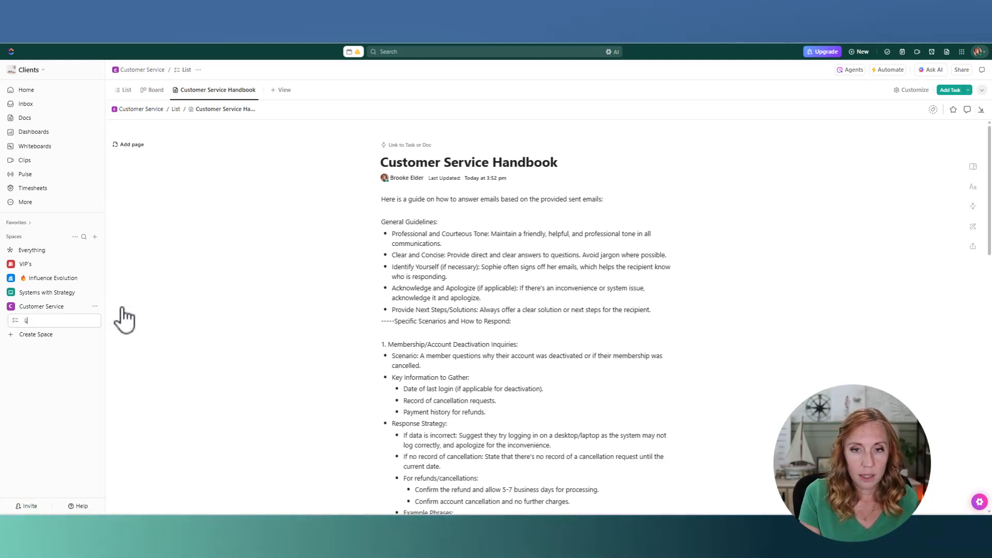
type("Emails")
key("Return")
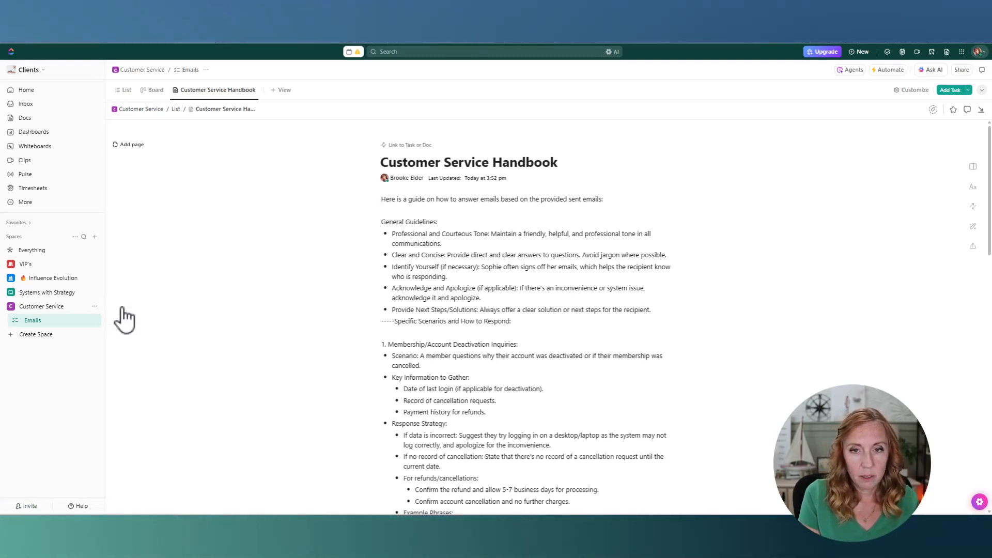
Create a second list named "Tasks" in the Customer Service space and decline the AI suggested list settings
left_click(96, 308)
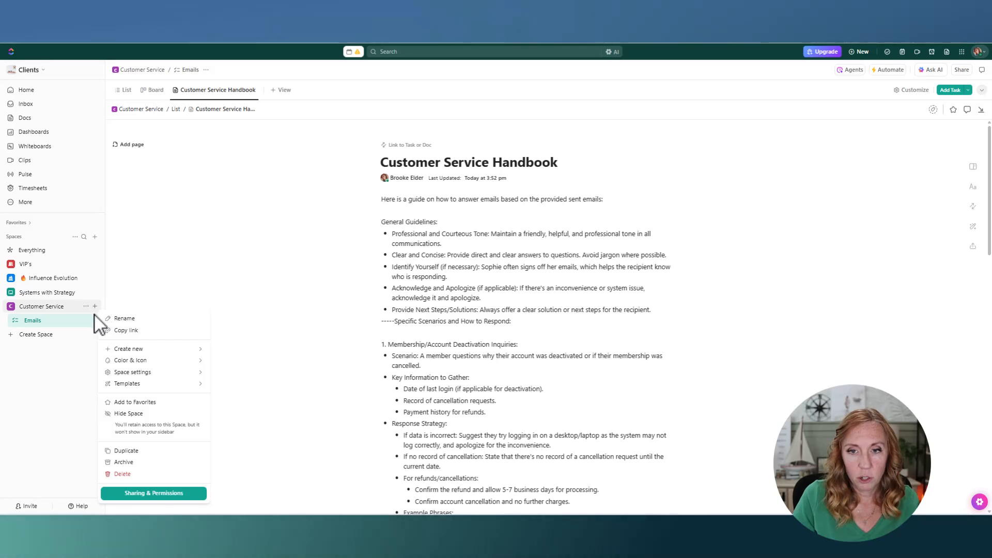
left_click(95, 307)
left_click(95, 306)
left_click(144, 316)
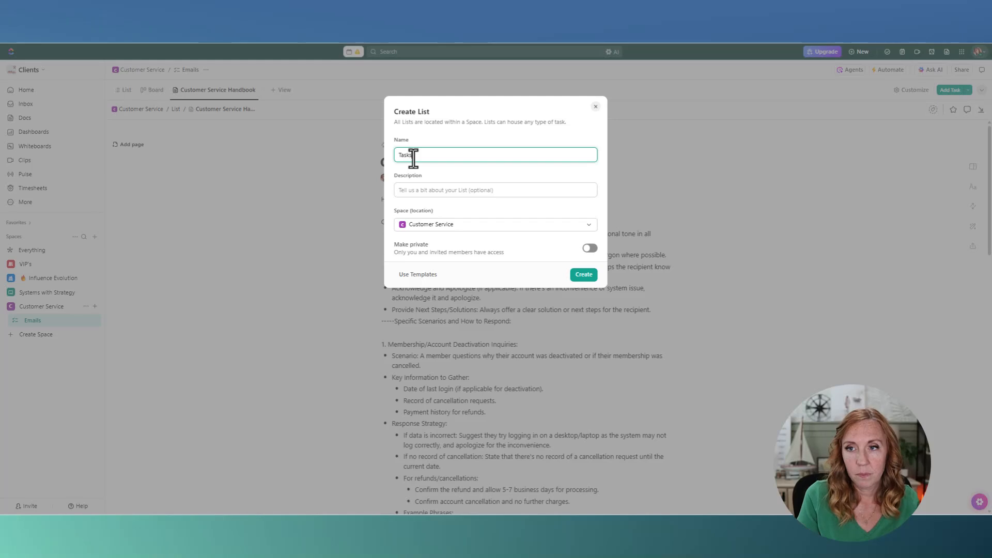
left_click(581, 275)
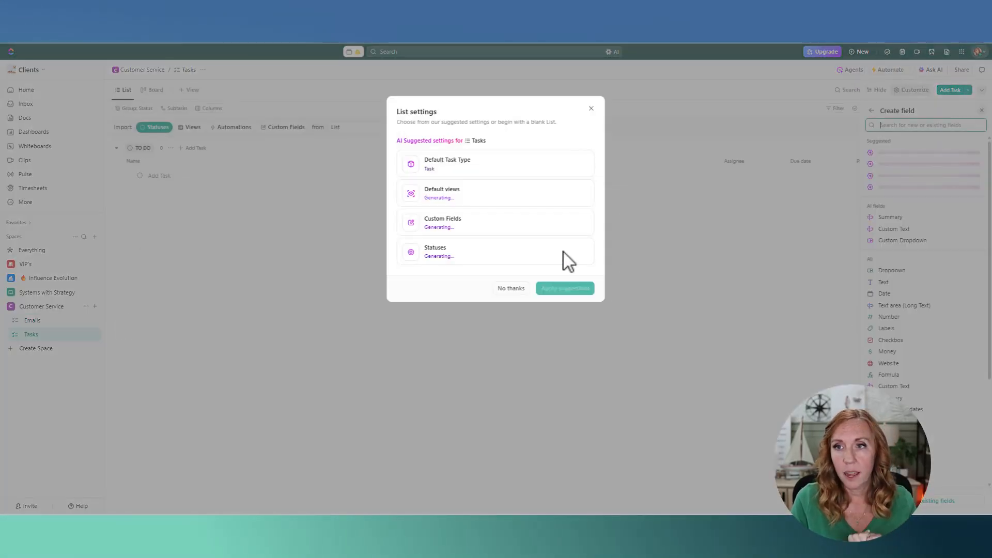
left_click(518, 288)
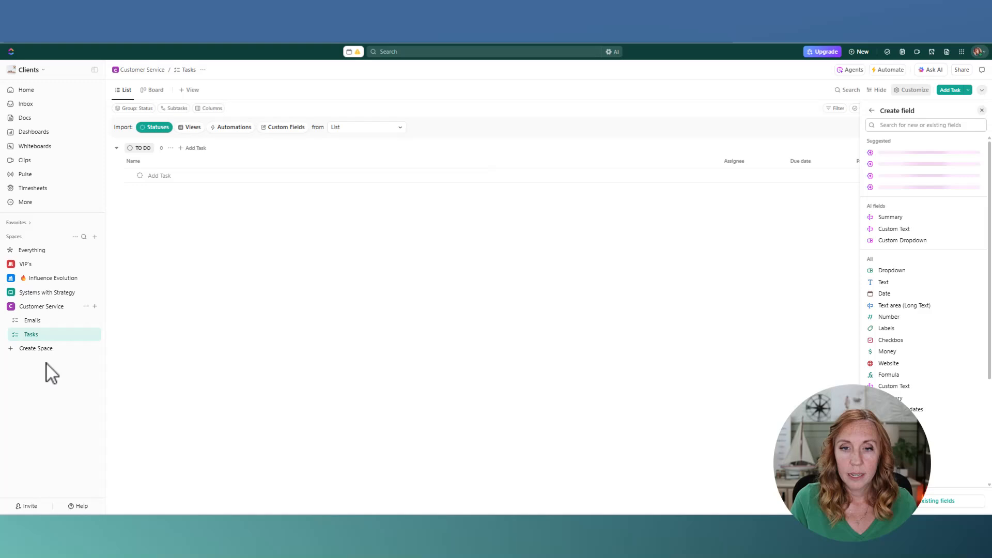
left_click(32, 323)
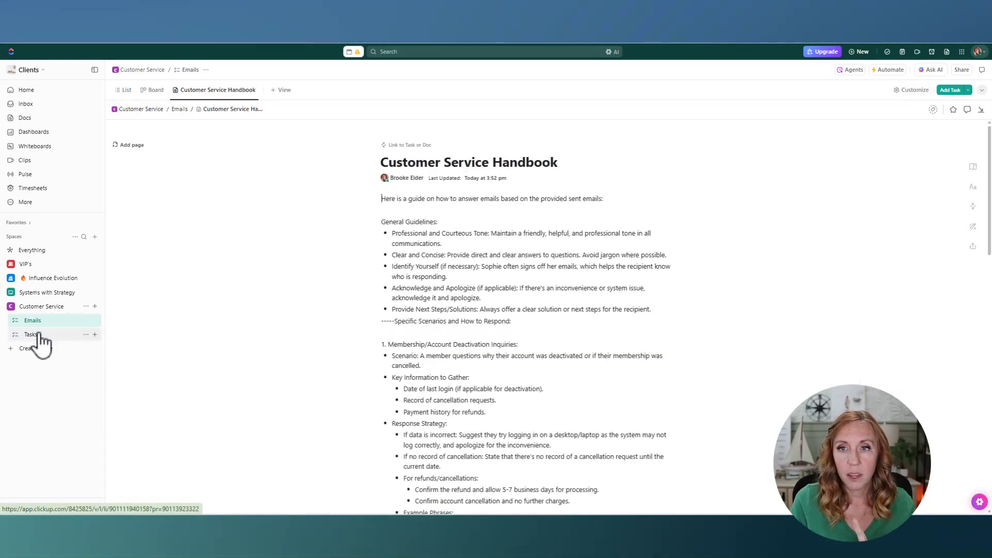
left_click(39, 337)
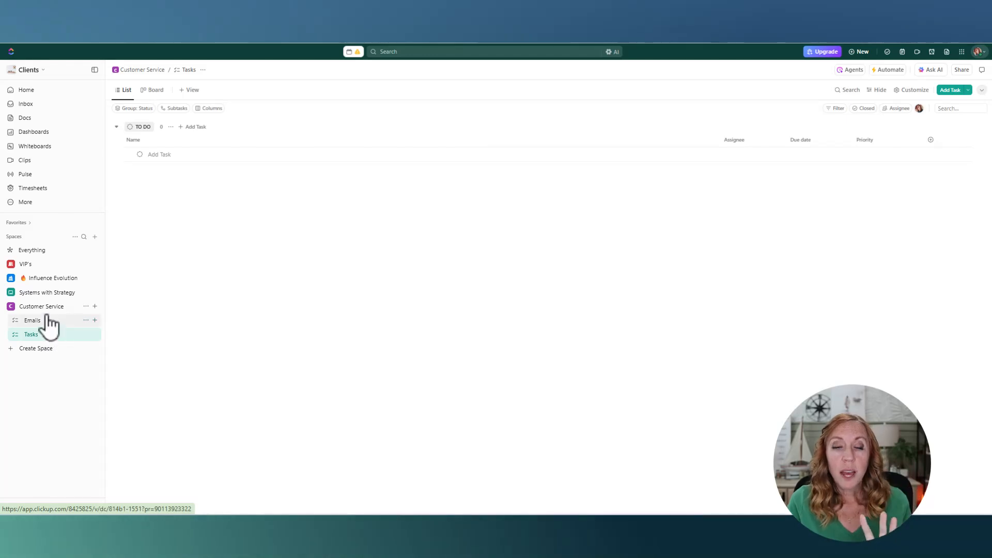
left_click(47, 321)
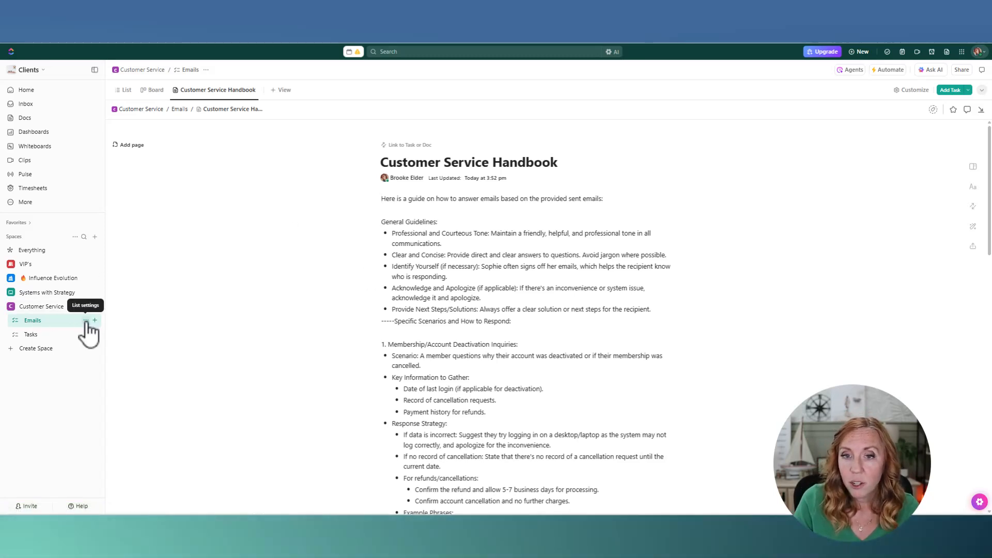
Copy the email address that creates tasks in the Emails list from its Email to List option
left_click(86, 320)
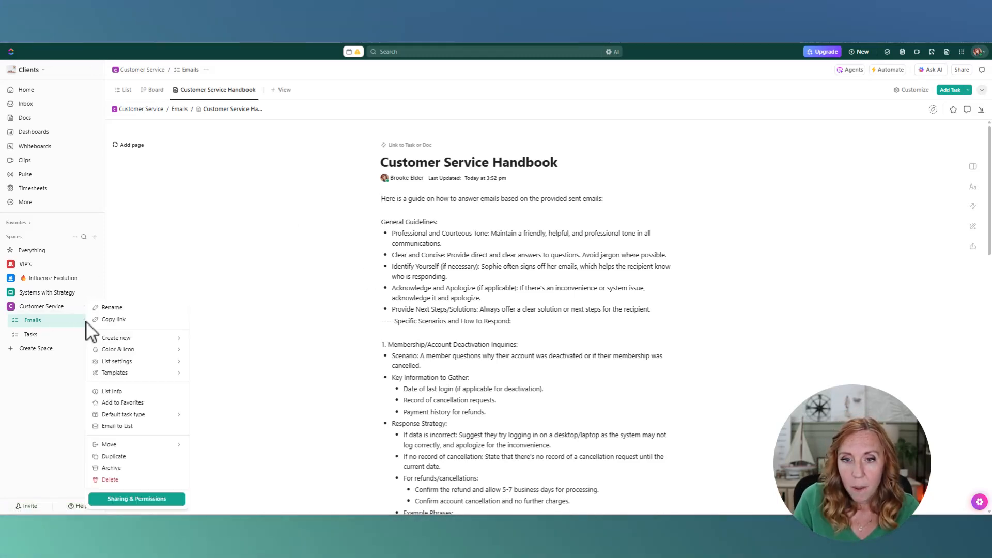
left_click(111, 426)
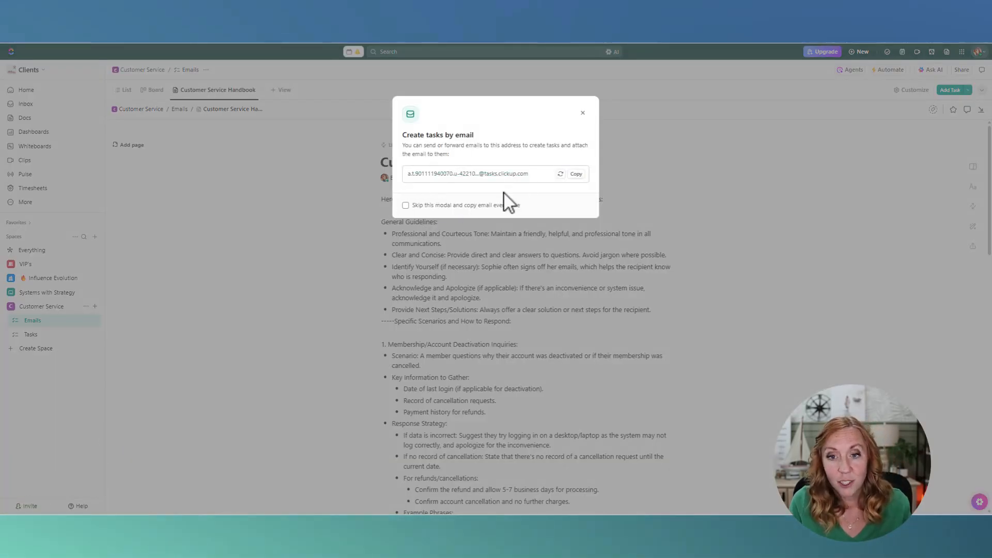
left_click(577, 174)
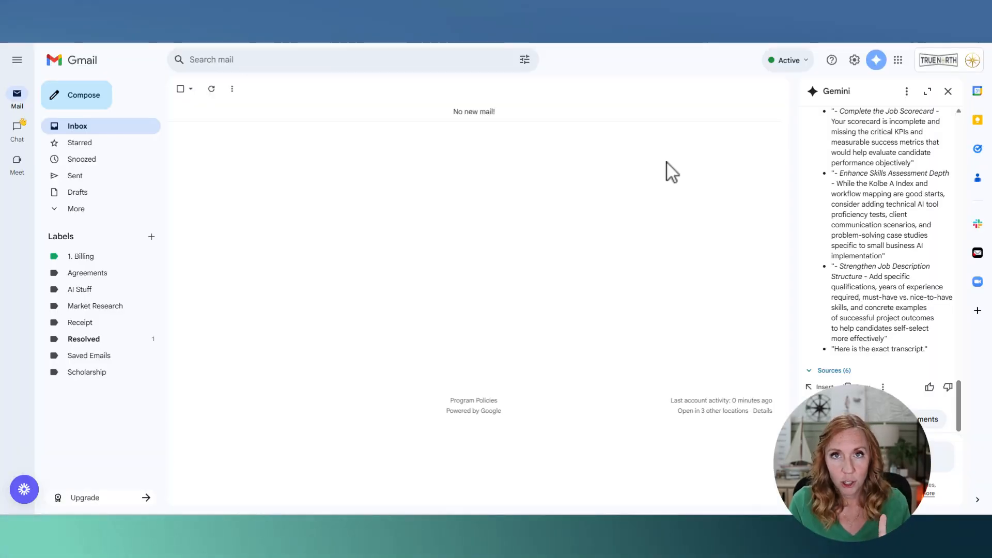
In Gmail's Forwarding and POP/IMAP settings, try to add the copied ClickUp list address as a forwarding address
left_click(948, 92)
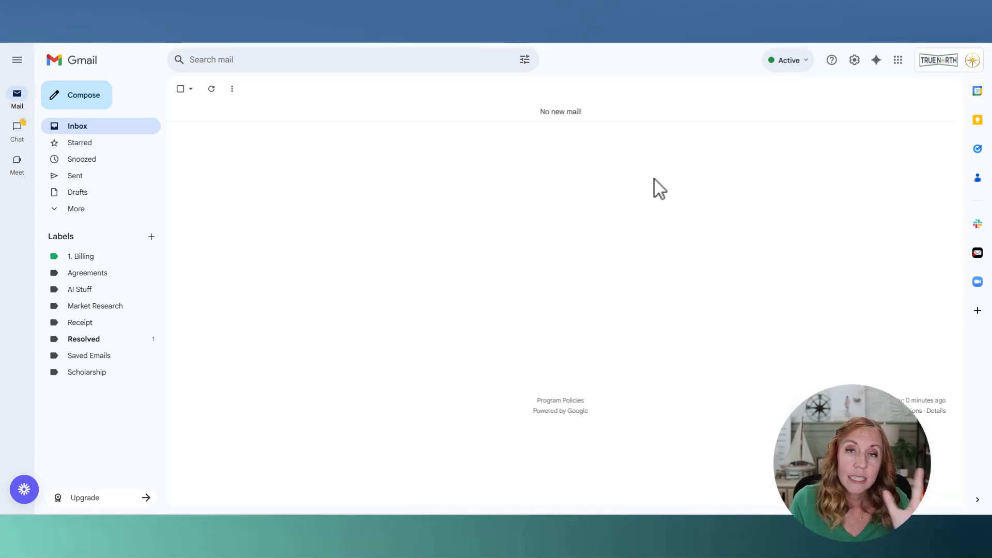
left_click(854, 61)
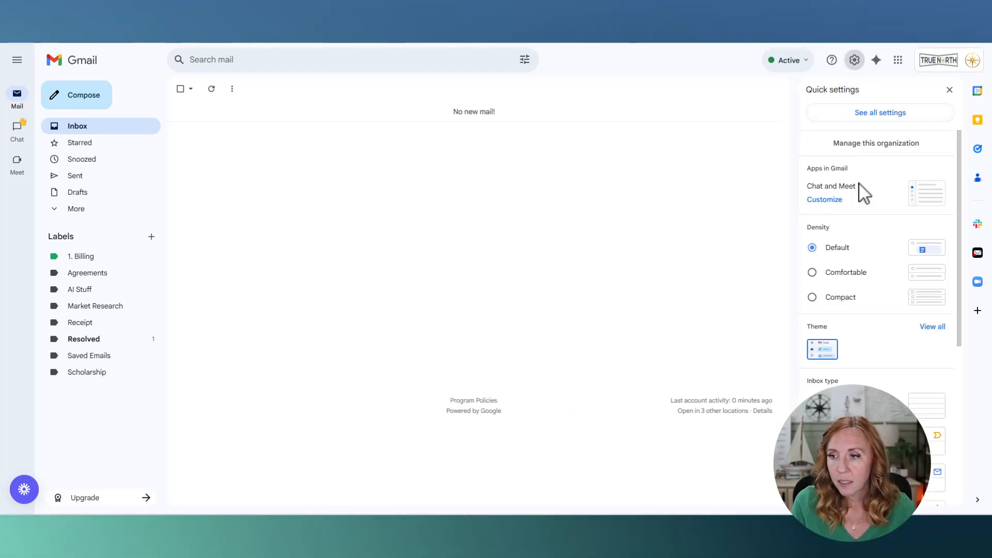
left_click(881, 119)
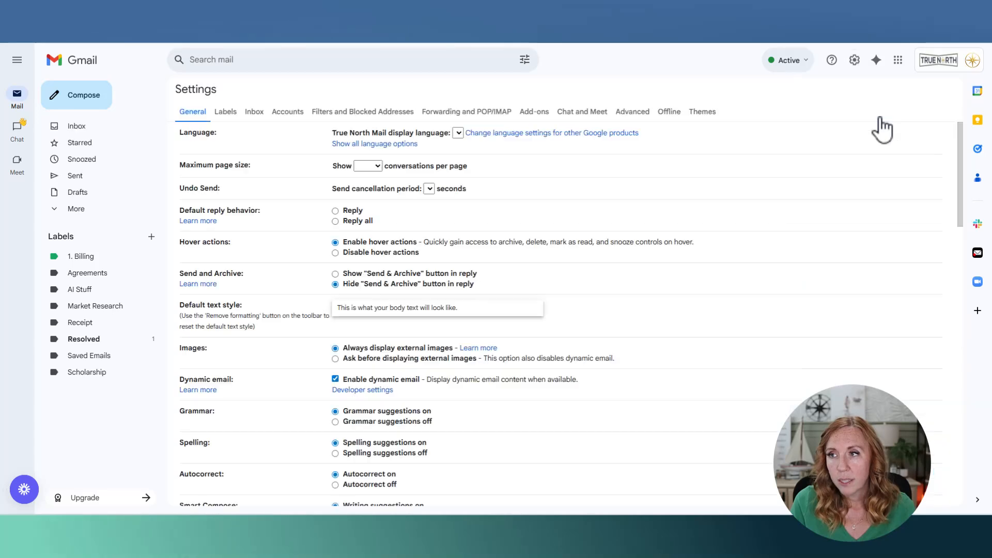
left_click(468, 116)
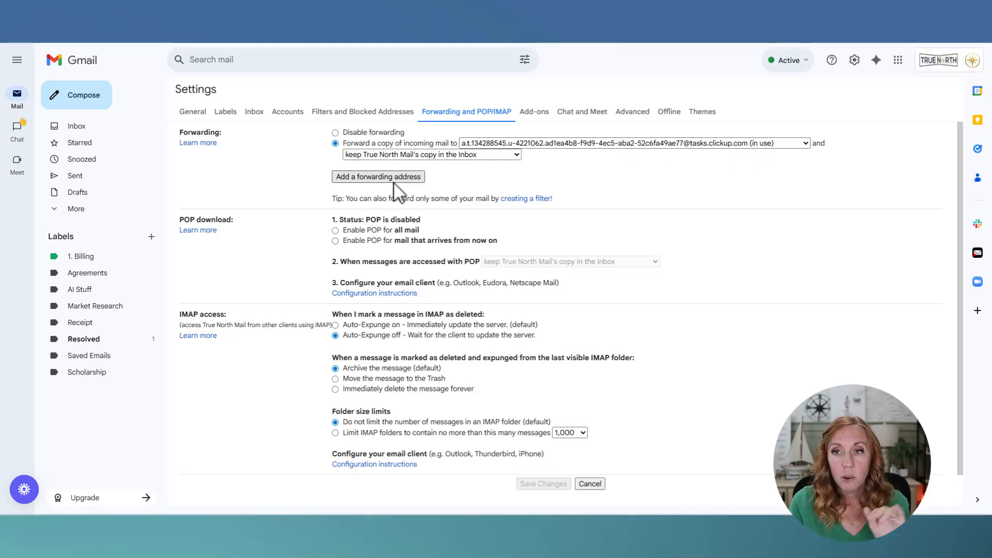
left_click(390, 177)
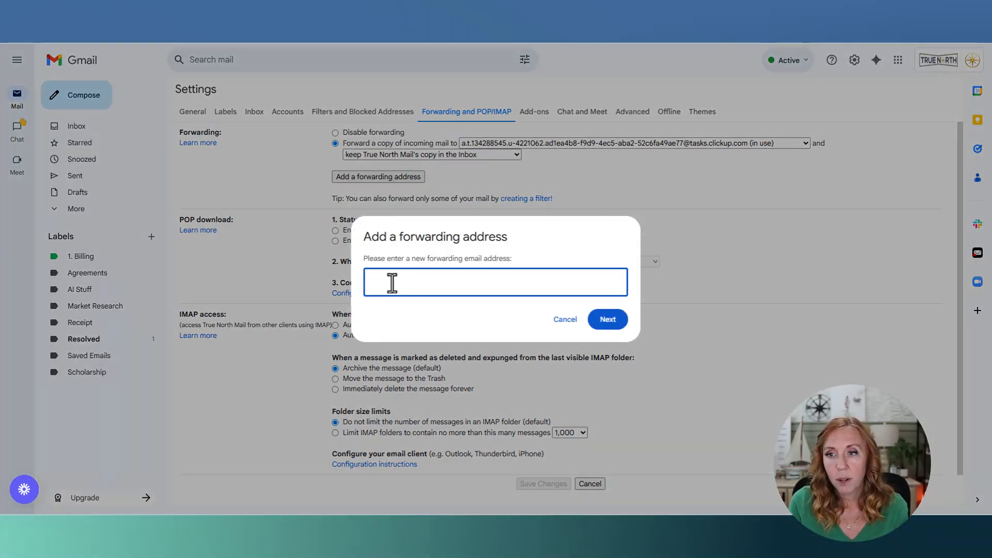
key("ctrl+v")
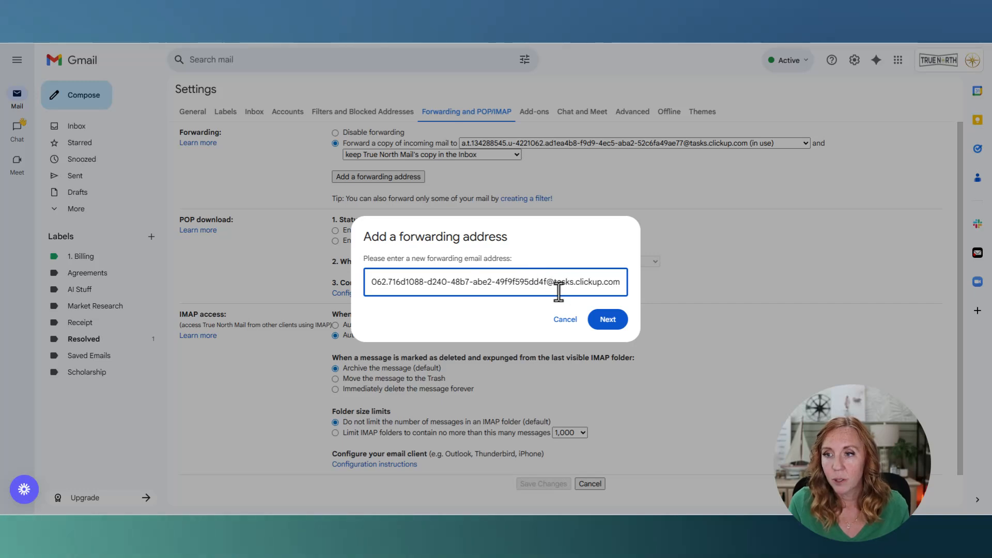
left_click(565, 320)
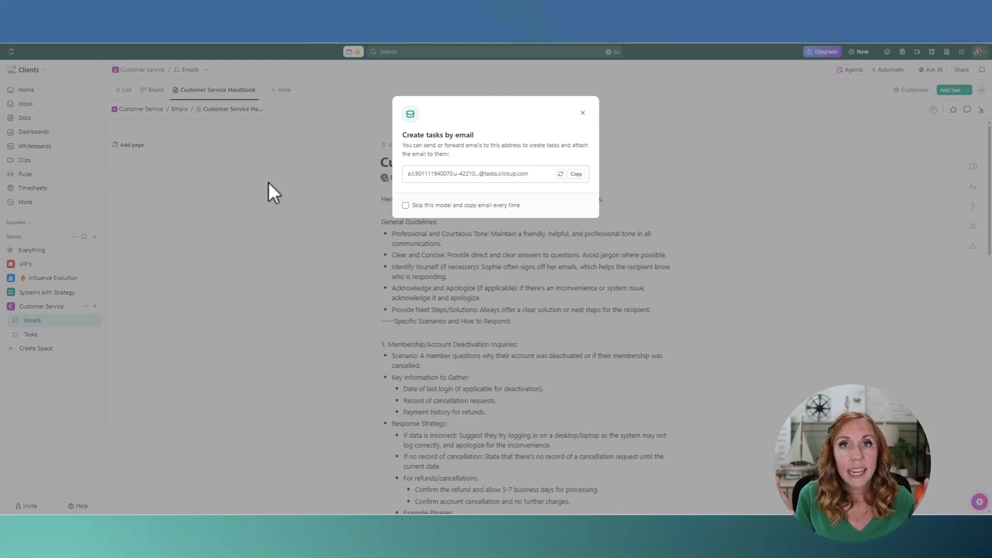
In ClickUp, start a new Autopilot Agent for the Emails list with the trigger condition "Any time a task is created"
left_click(264, 179)
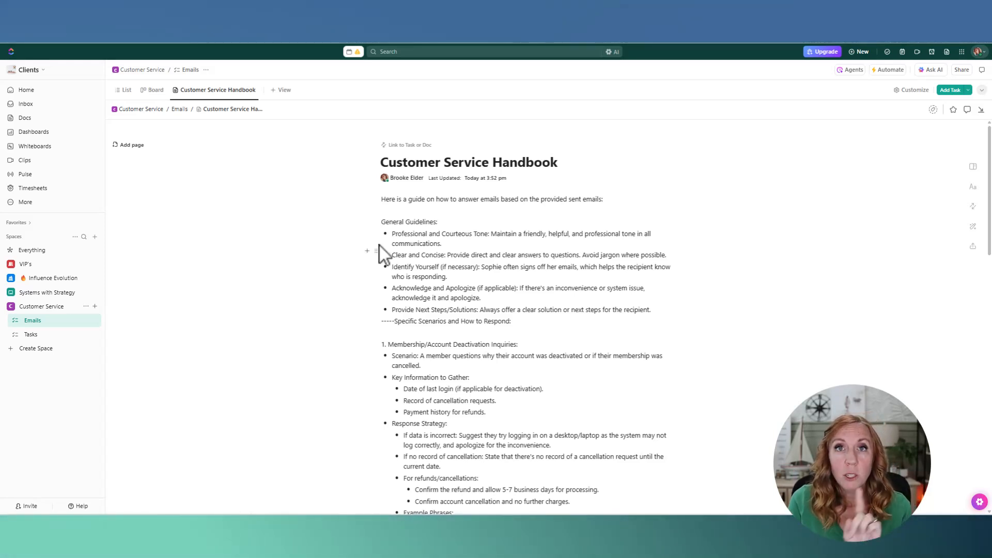
left_click(850, 71)
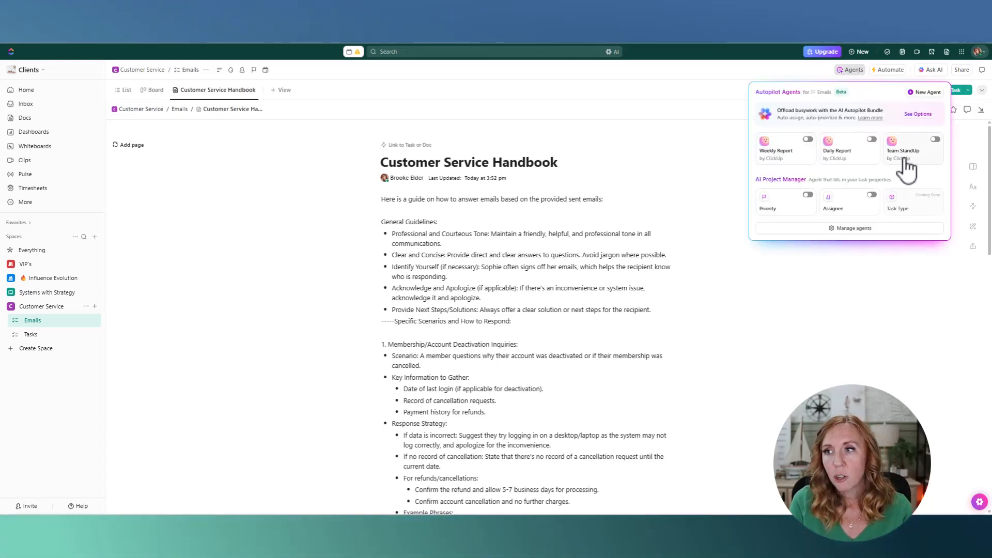
left_click(925, 93)
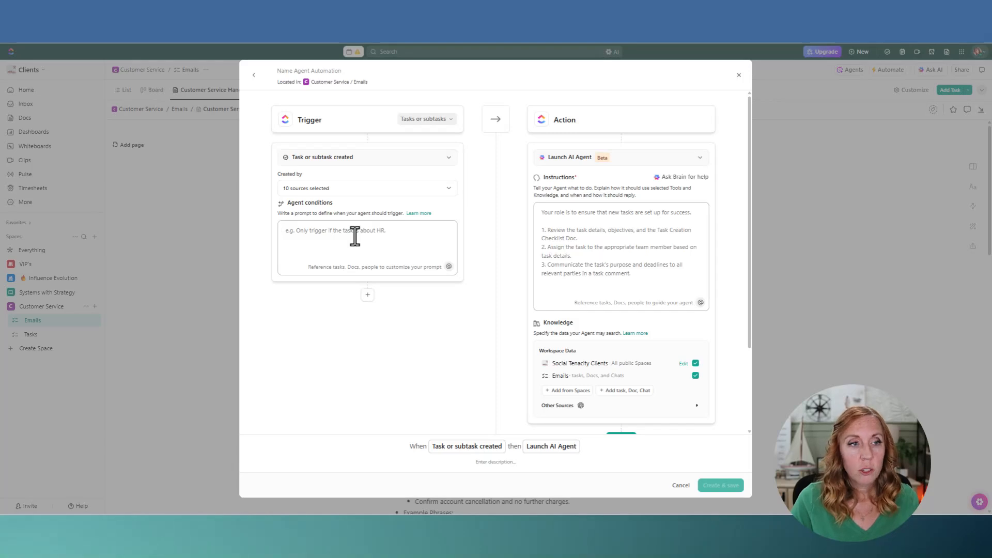
type("An")
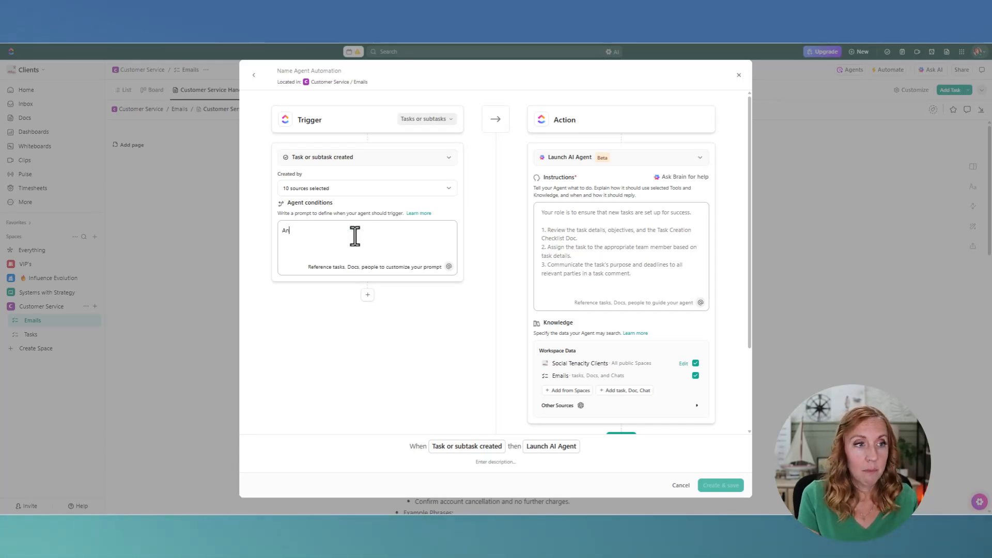
type("y time a task is created")
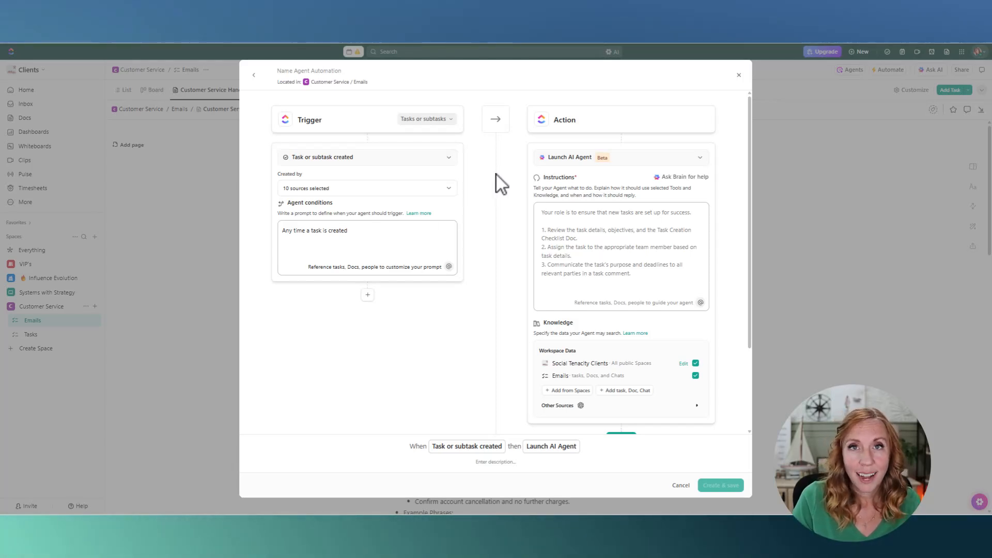
Paste the prepared customer service prompt into the Launch AI Agent instructions
scroll(557, 231, "down", 1)
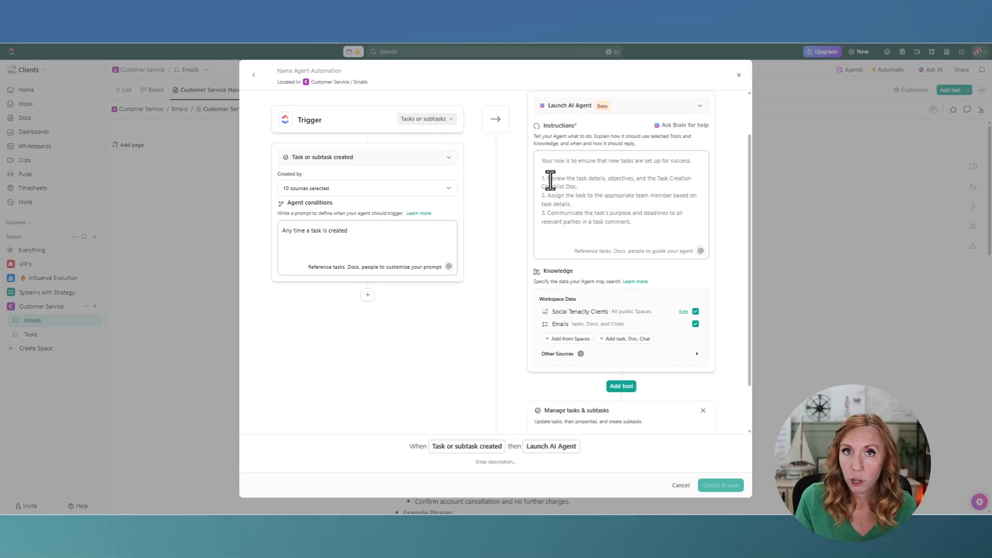
left_click(600, 168)
key("ctrl+v")
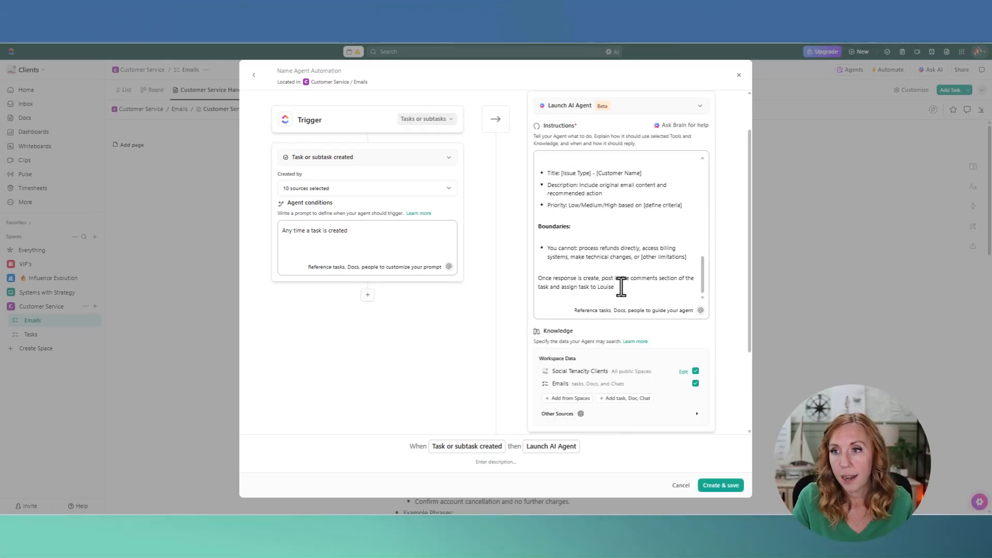
key("Return")
Add the Customer Service Handbook doc to the agent's workspace knowledge
scroll(644, 299, "down", 3)
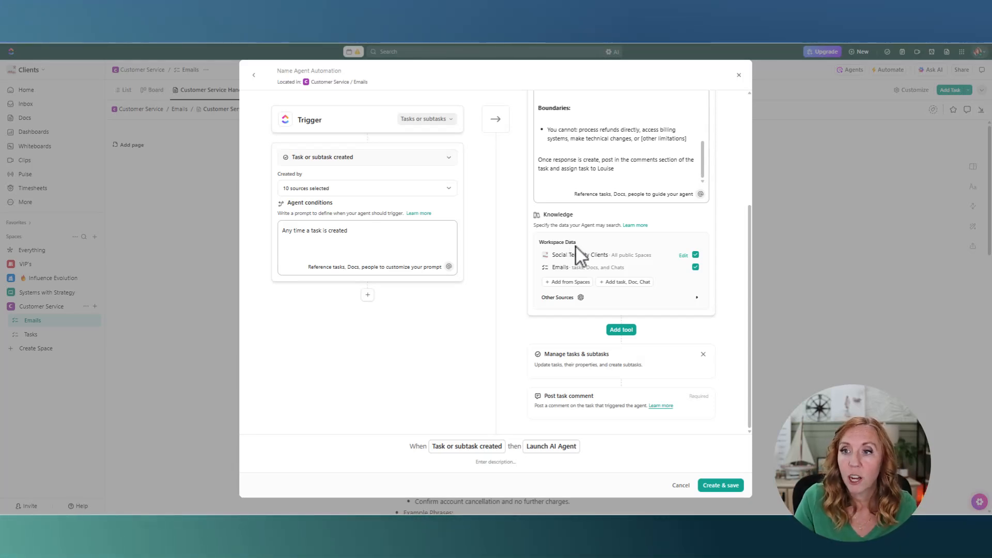
left_click(628, 283)
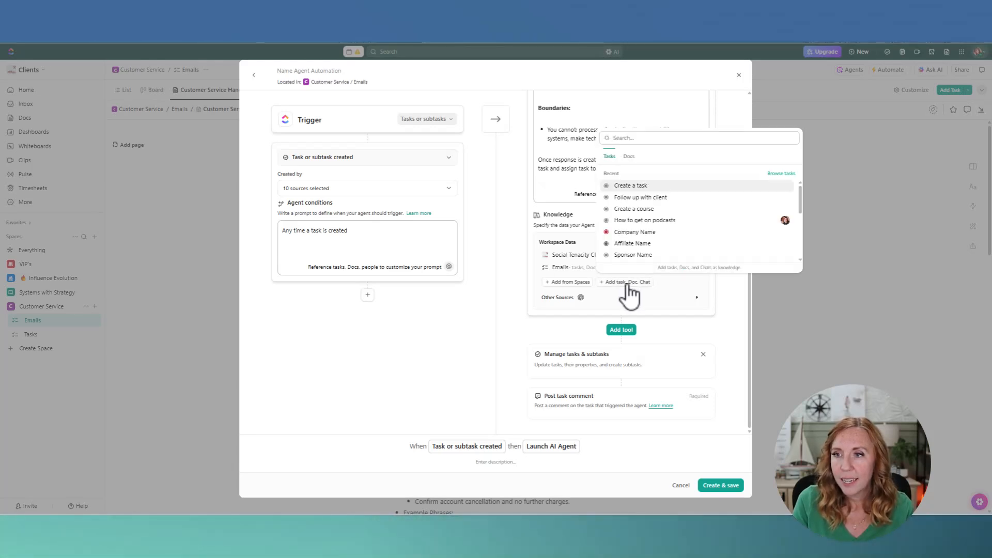
left_click(630, 156)
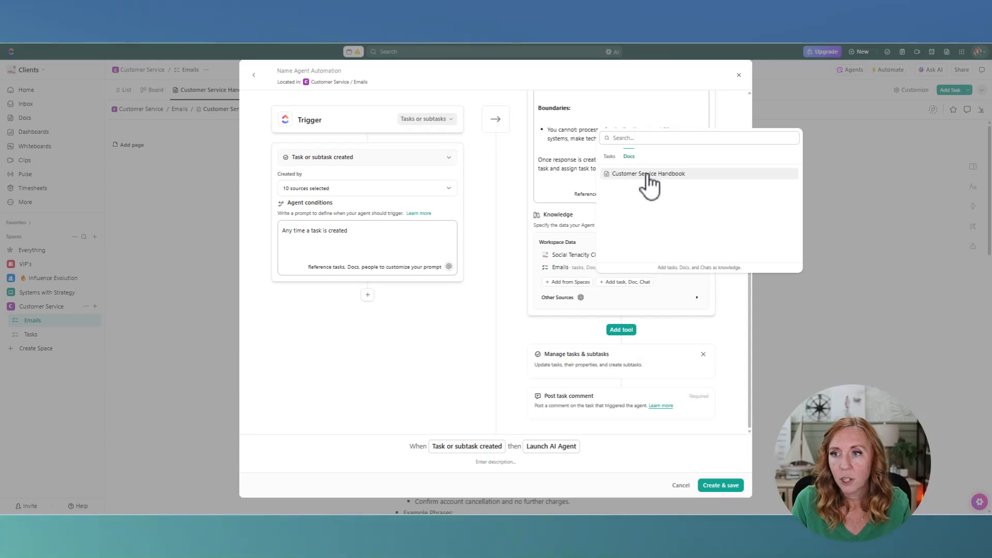
left_click(666, 175)
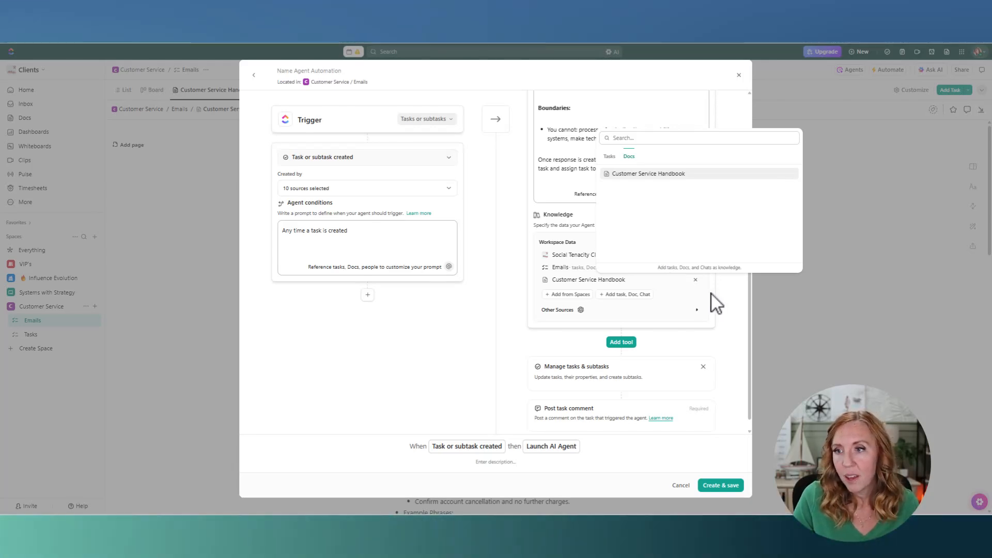
left_click(713, 295)
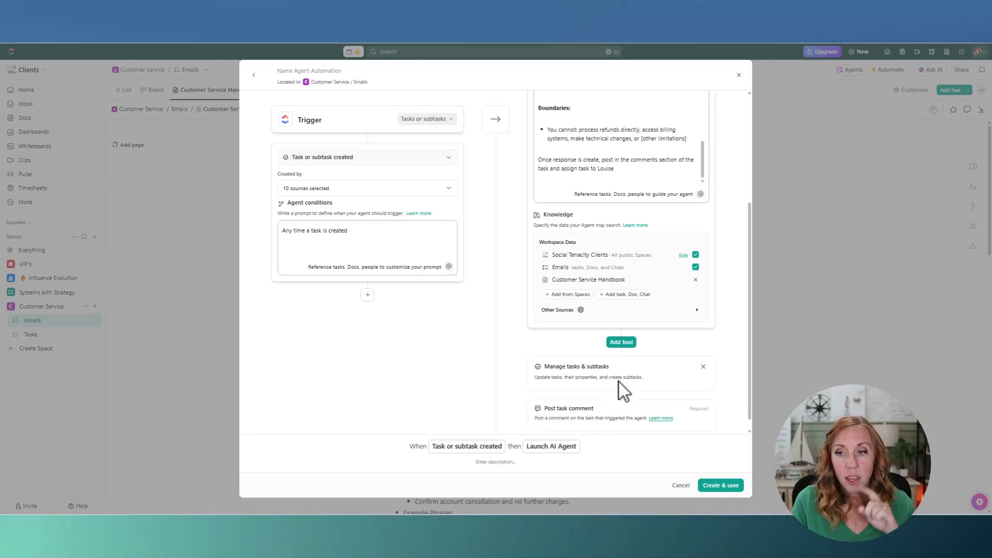
Add the Create tasks tool to the agent and set its target list to Tasks in the Customer Service space
left_click(624, 344)
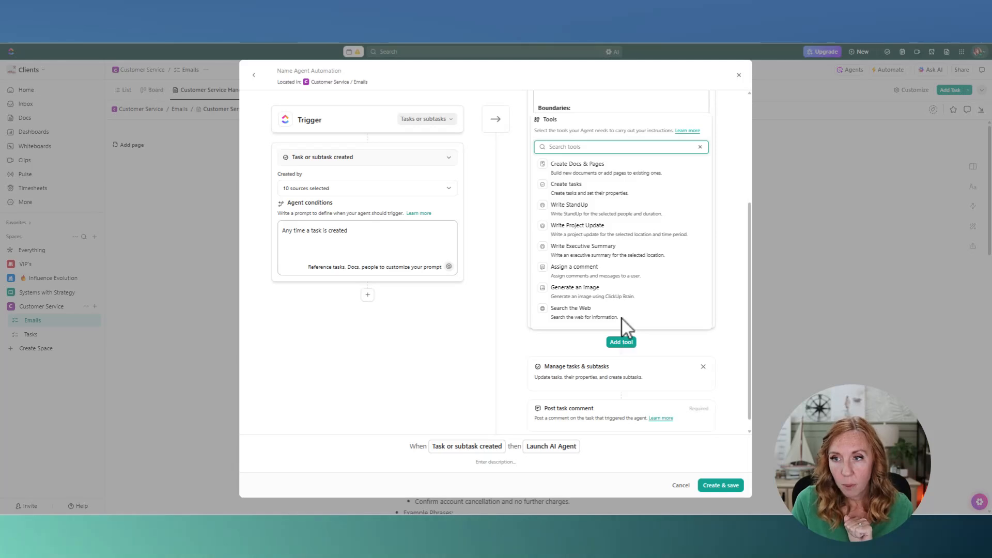
left_click(587, 191)
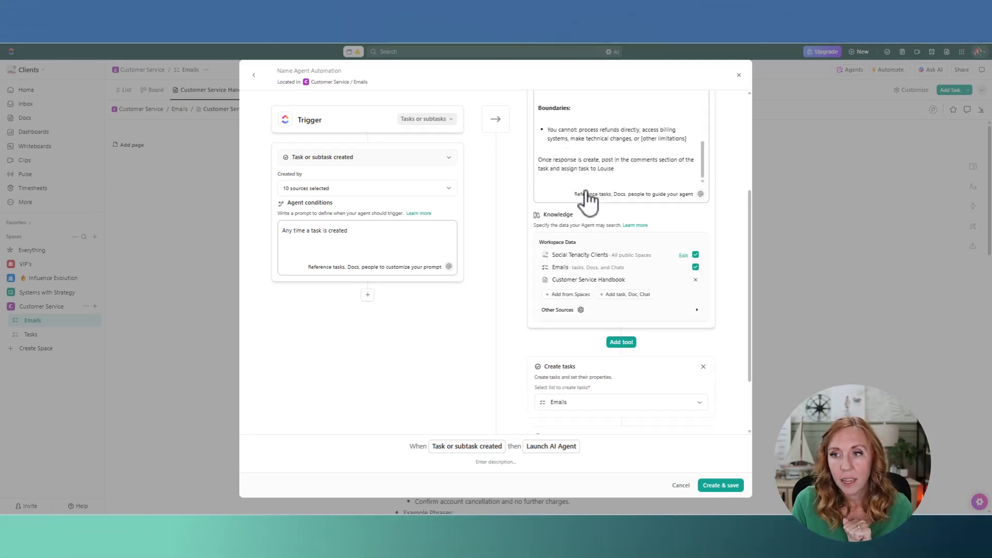
scroll(631, 180, "up", 5)
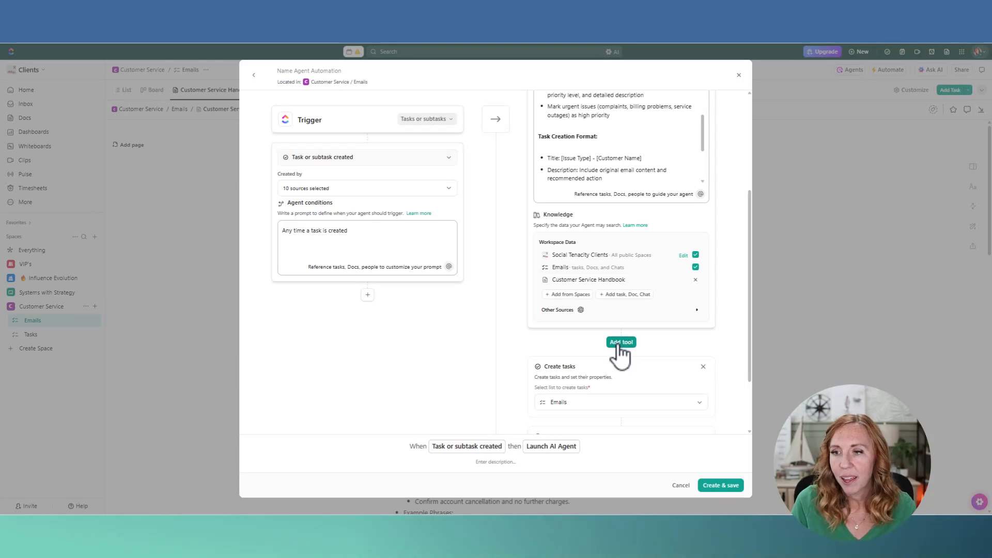
scroll(609, 370, "down", 1)
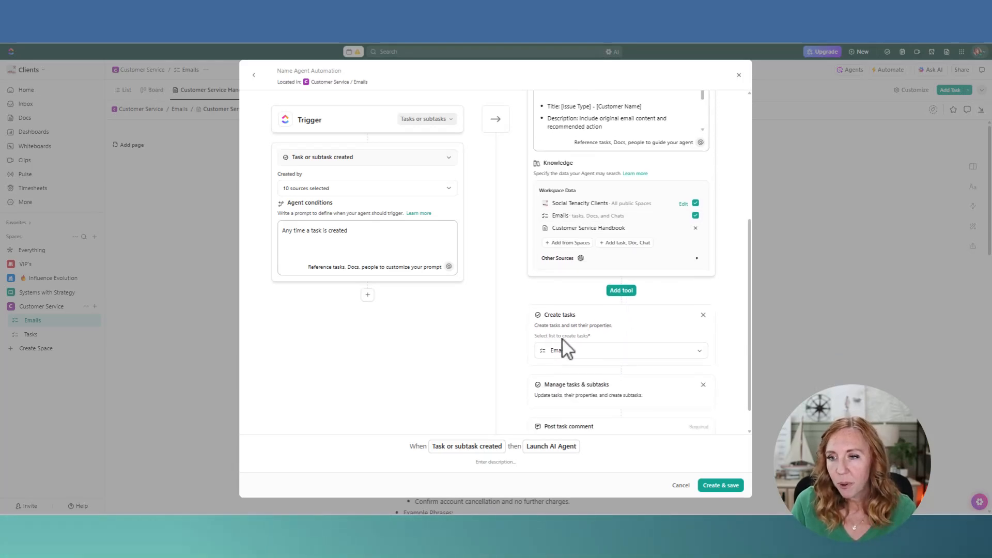
left_click(578, 355)
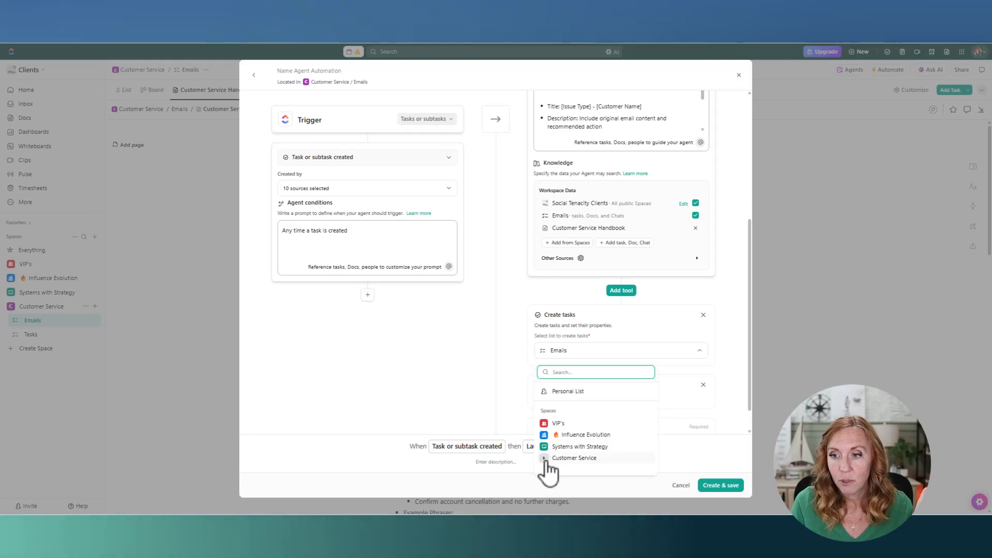
left_click(574, 458)
left_click(578, 481)
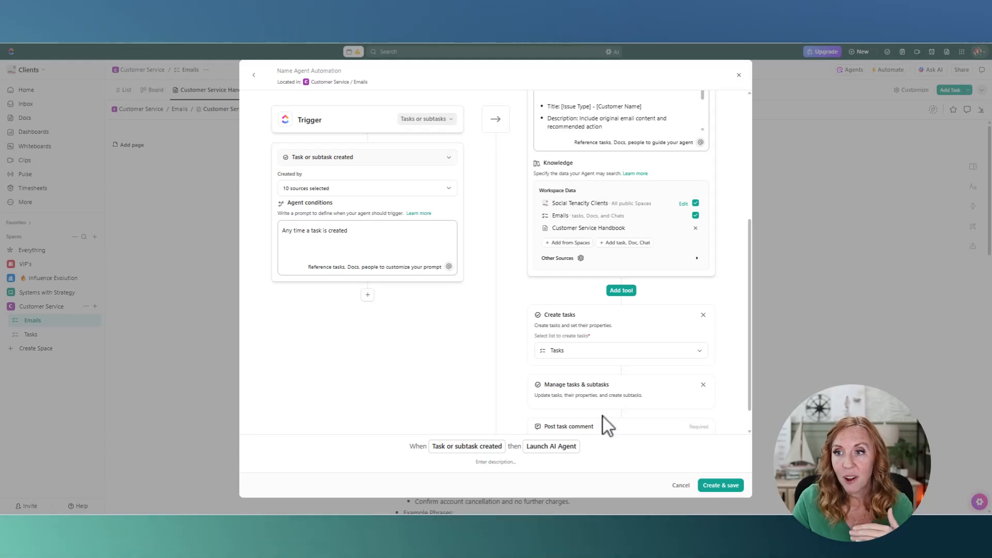
Create and save the configured agent, and return to the Customer Service Handbook doc
scroll(602, 417, "down", 1)
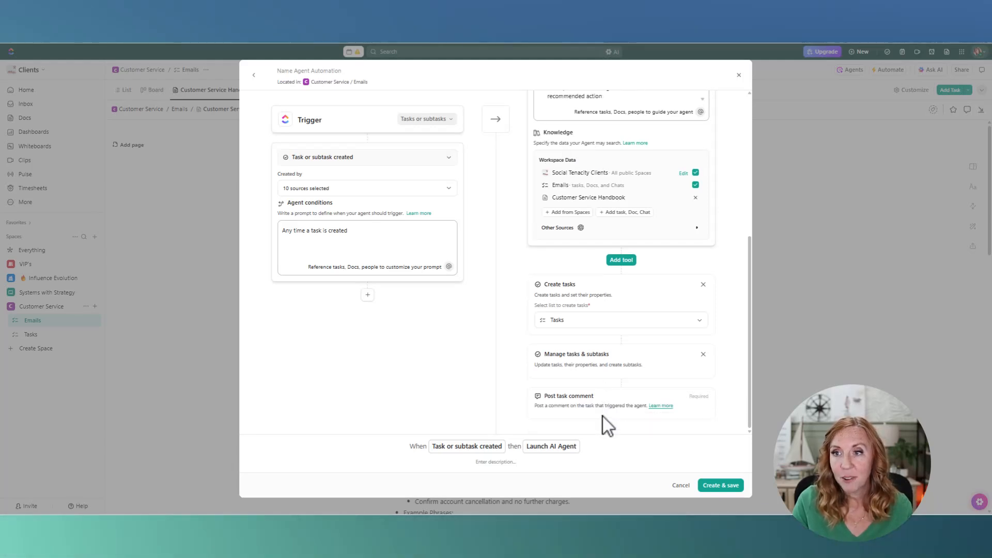
left_click(721, 485)
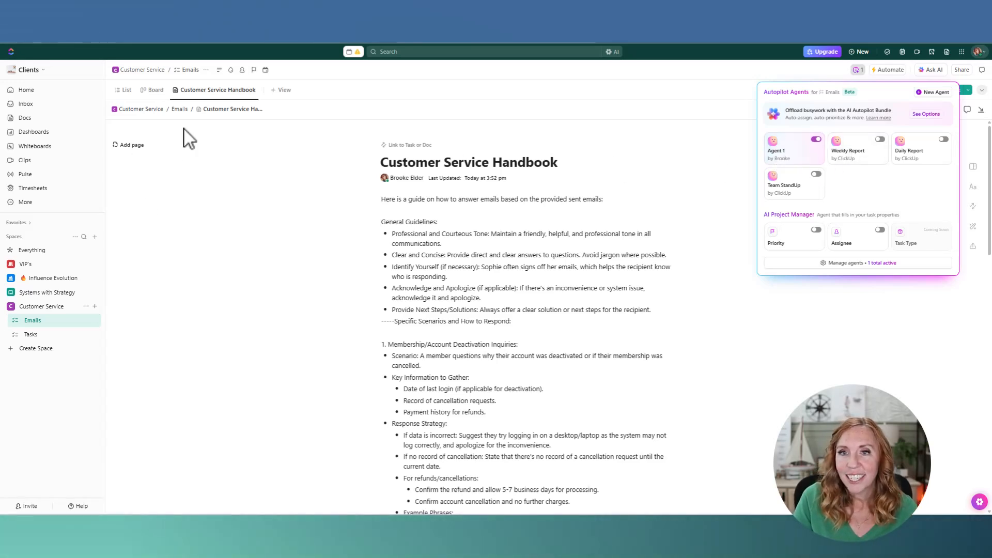
left_click(273, 169)
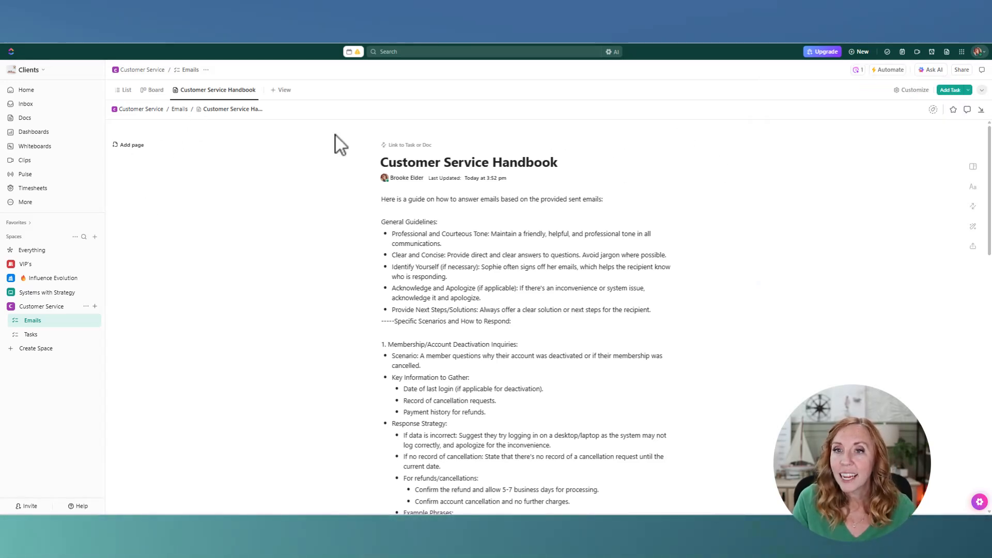
Start a new test task in the Emails list with the name "Cancel my membership"
left_click(131, 92)
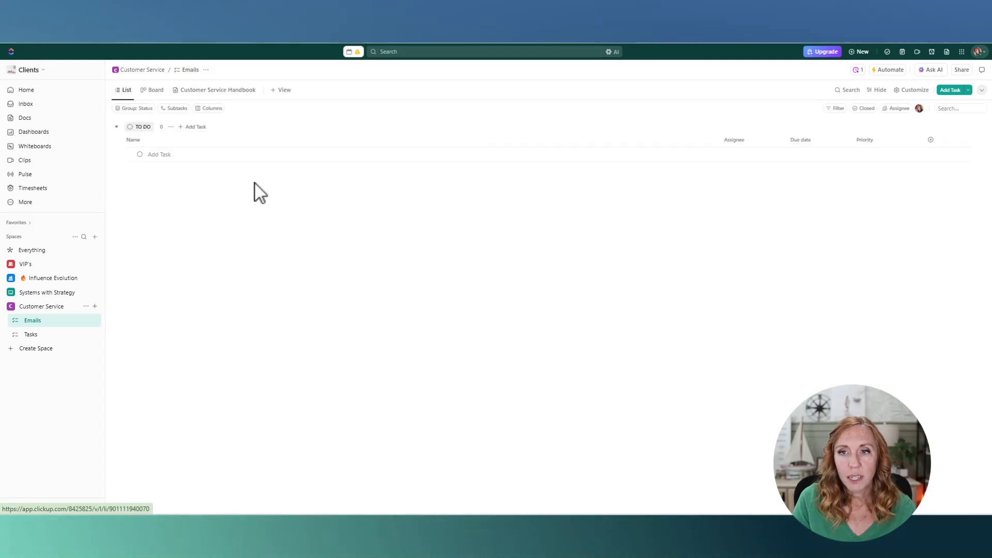
left_click(947, 91)
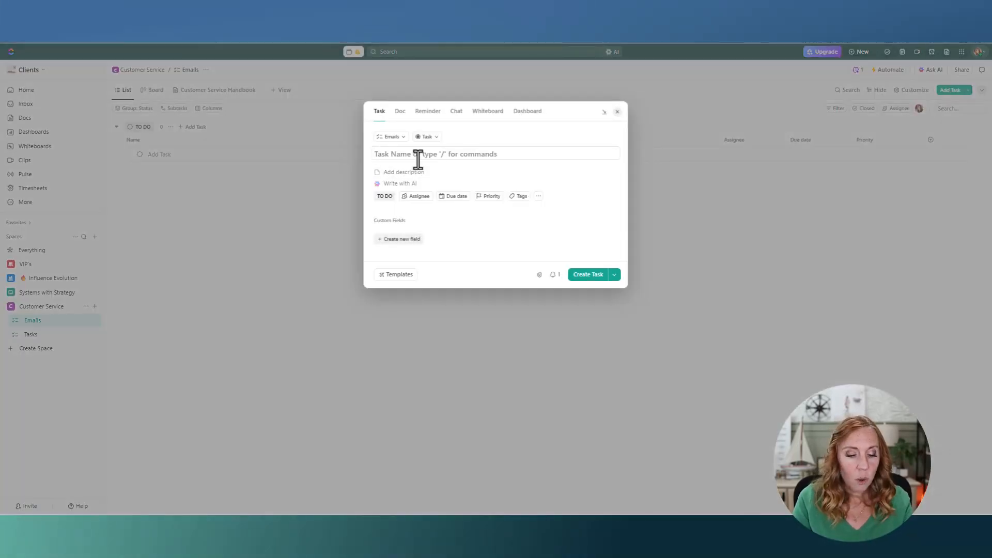
type("Can")
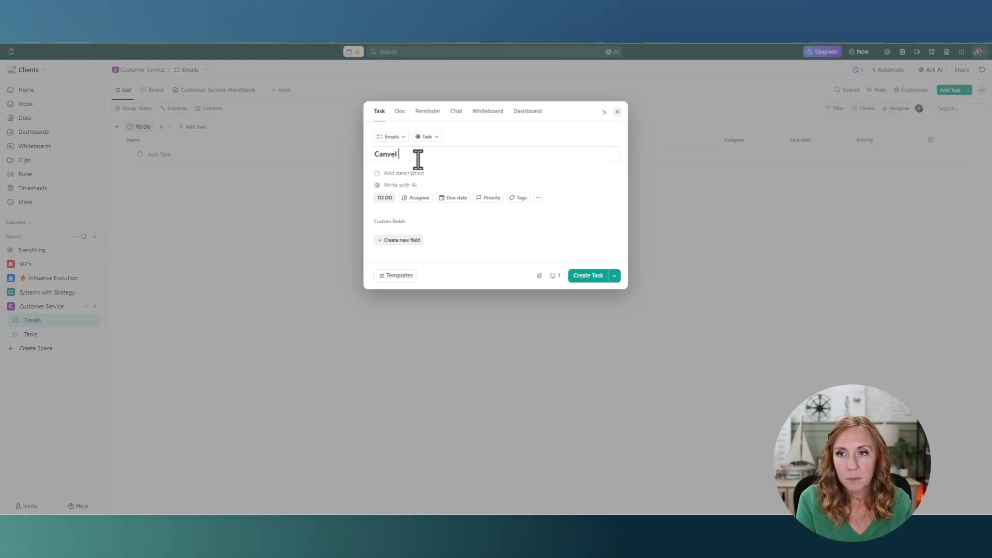
type("cel my membership")
Add the description "Hi team, I want to cancel my membership" signed with the customer's first name, and create the task
left_click(422, 173)
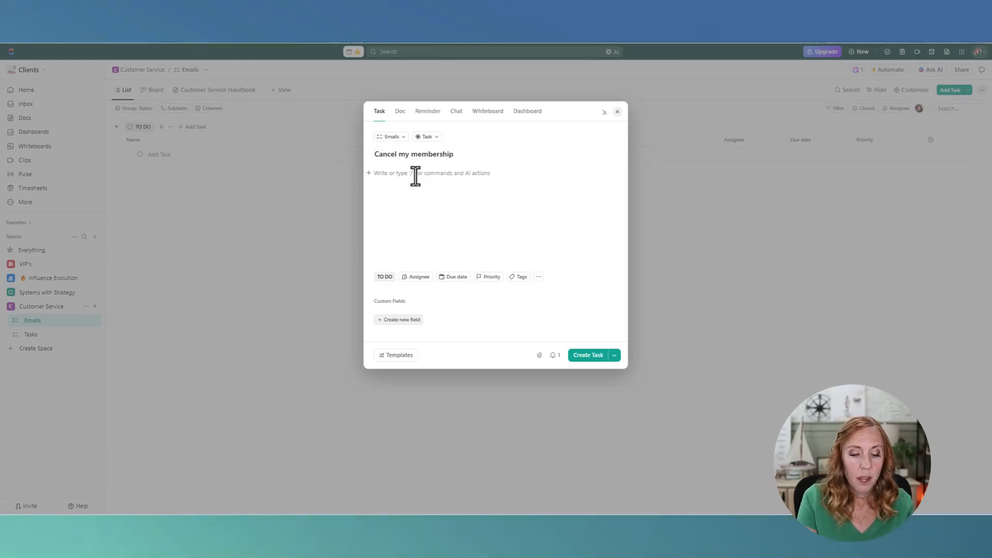
type("Hi team,")
key("Return")
key("Return")
type("I want to cancel my membership")
key("Return")
key("Return")
type("Stacy")
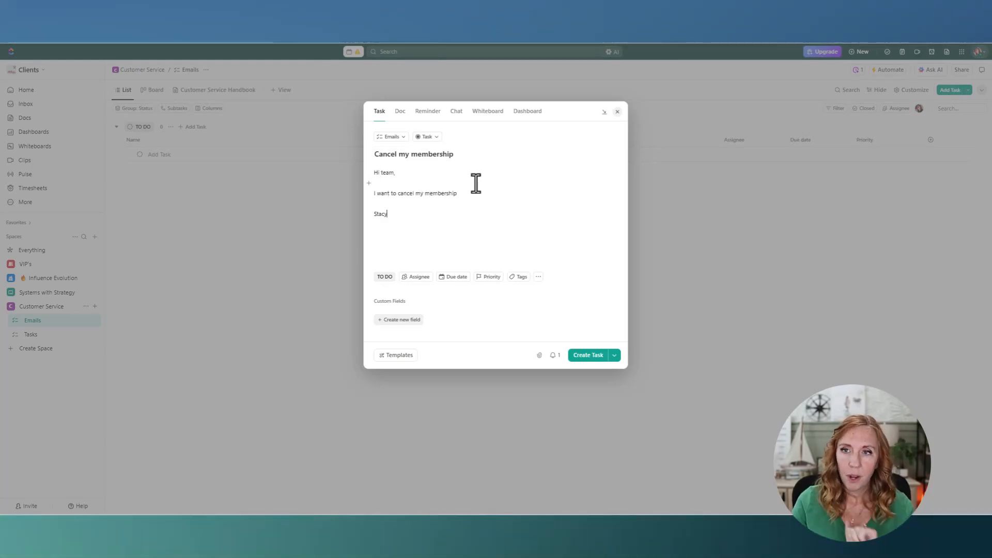
left_click(577, 350)
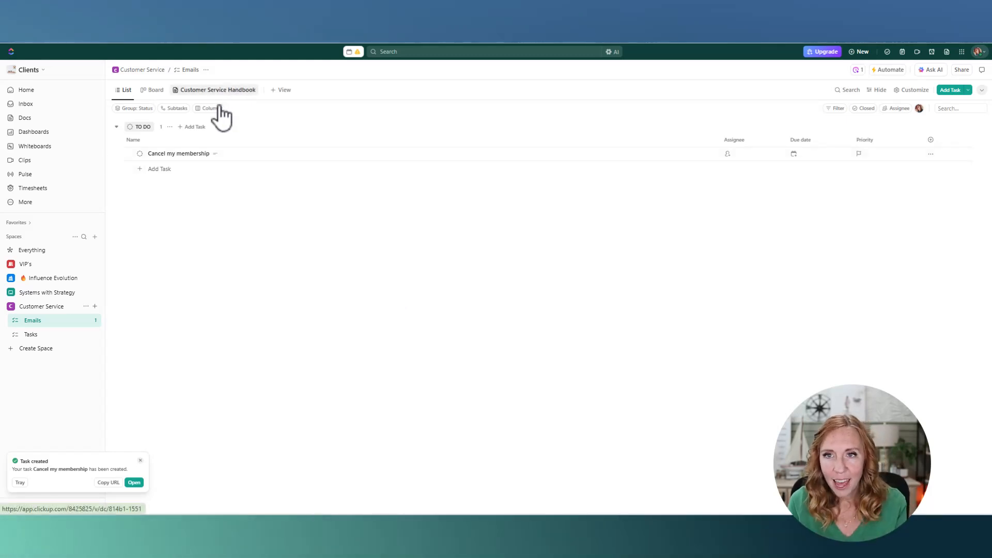
Open the "Cancel my membership" task and review the AI agent's comment in its activity
left_click(179, 154)
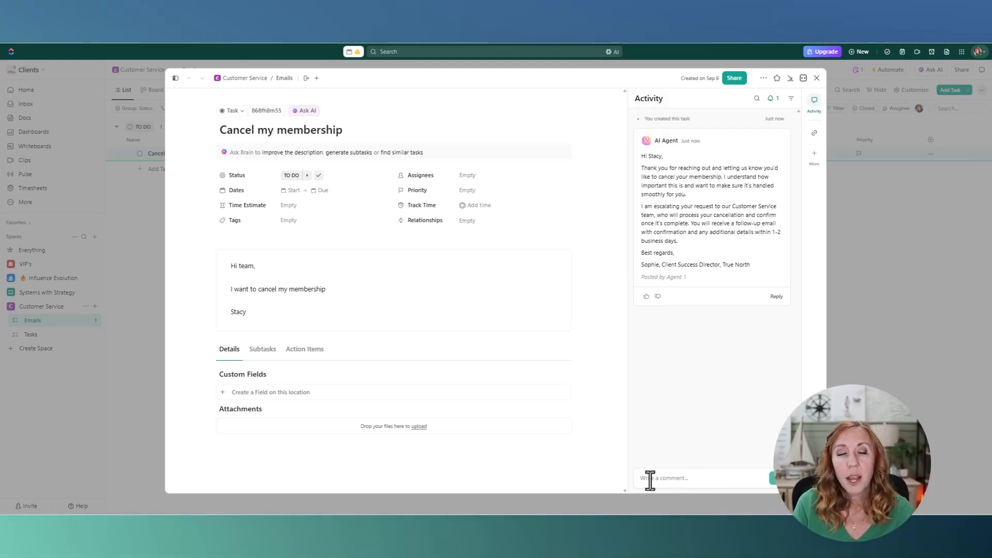
Start an email reply from the task's activity with the subject "Cancel my membership"
left_click(670, 483)
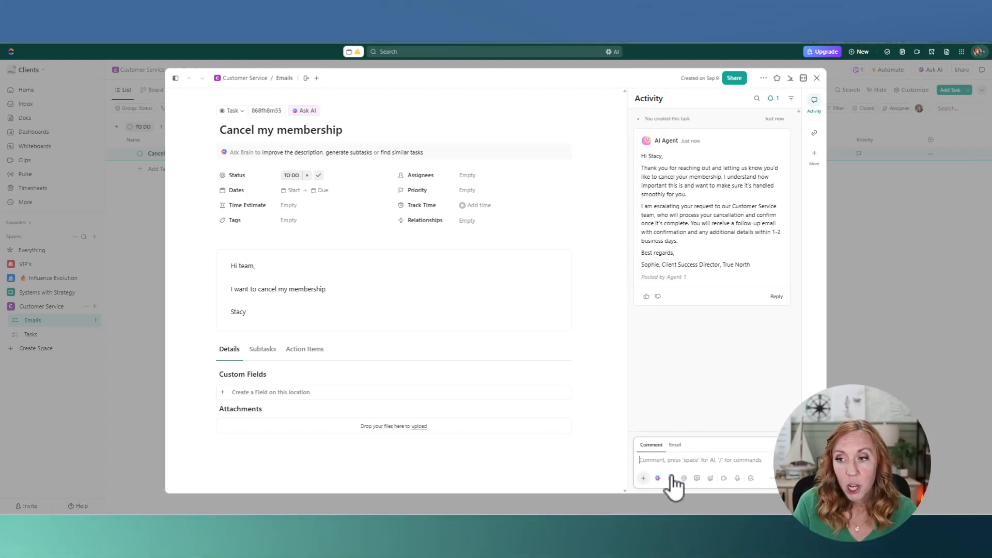
left_click(676, 447)
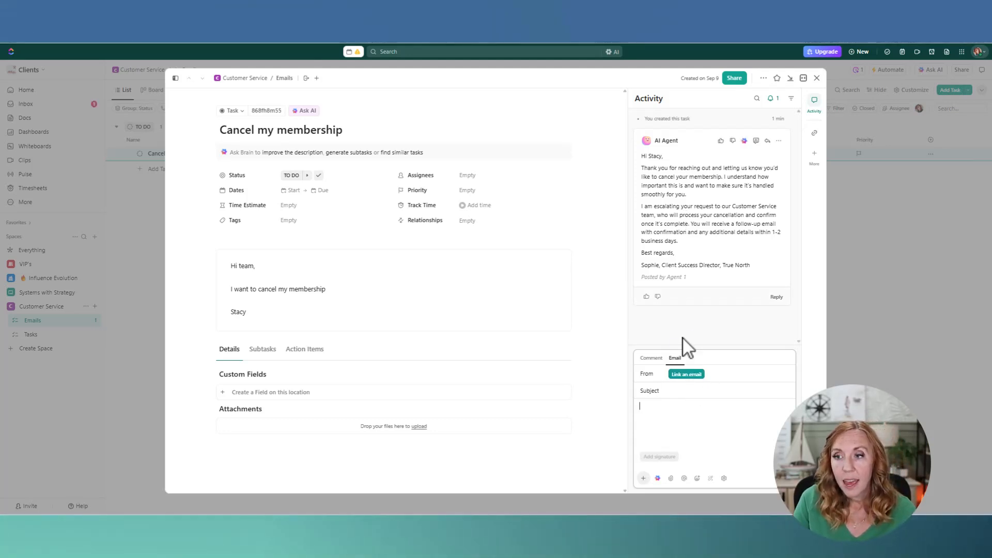
left_click(667, 394)
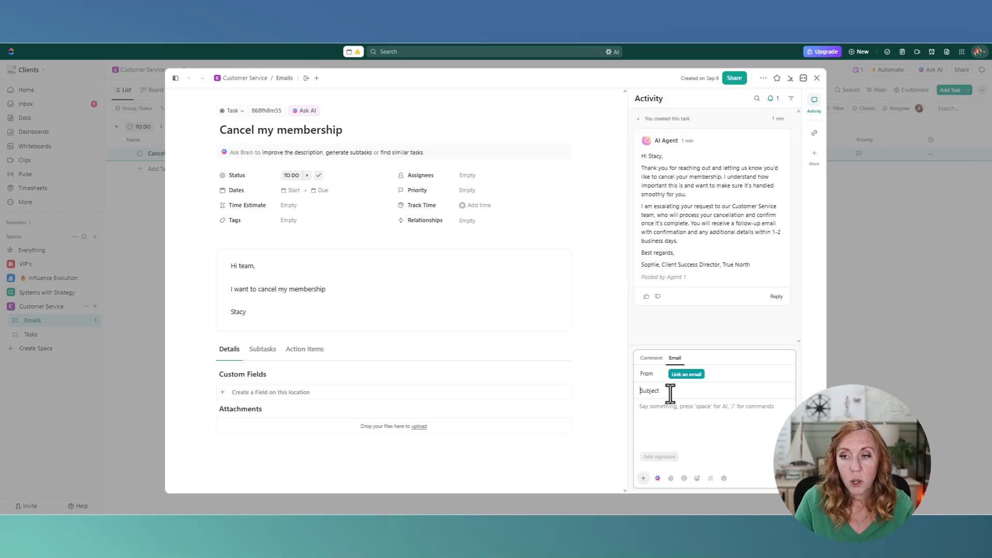
type("Cancel my")
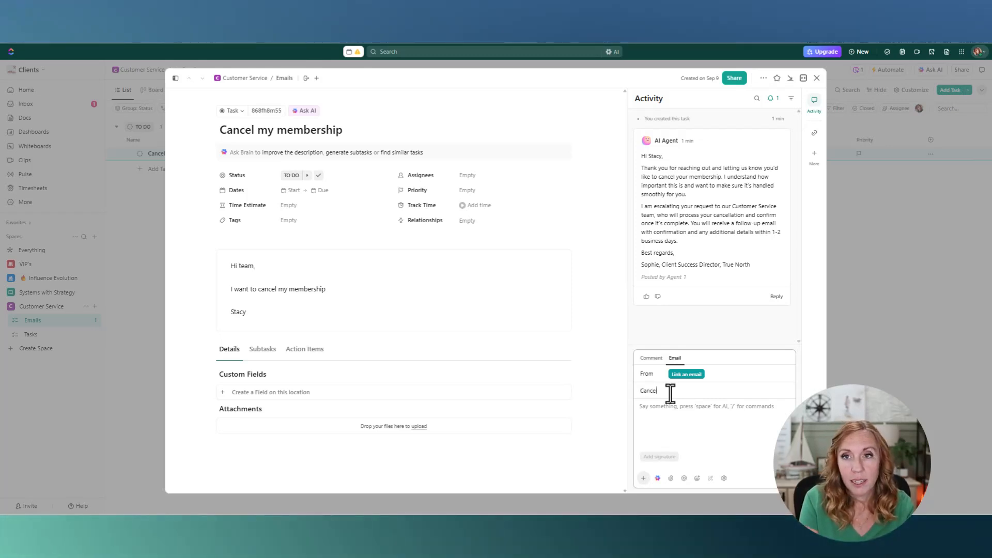
type(" membership")
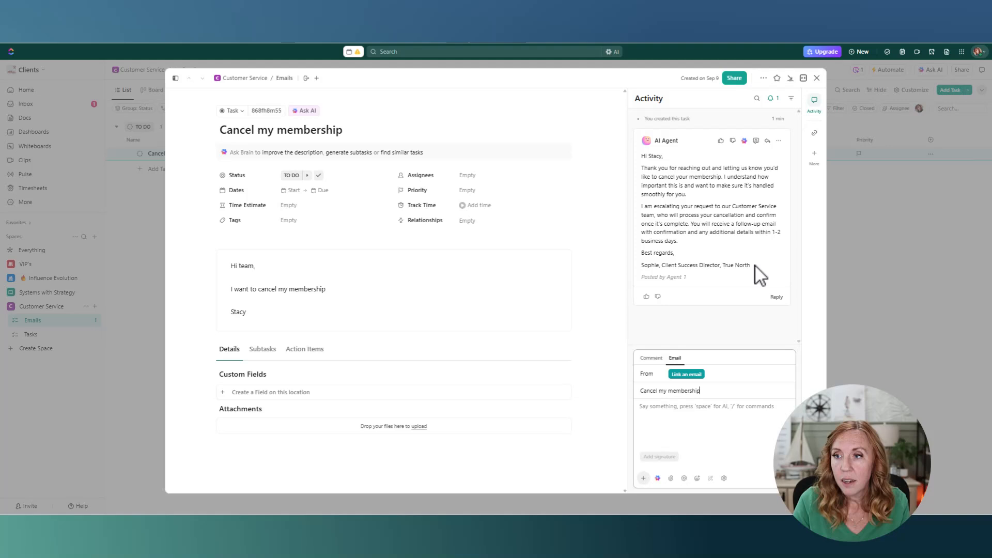
Copy the AI agent's full drafted reply into the email body, and close the task
left_click_drag(752, 267, 641, 156)
key("ctrl+c")
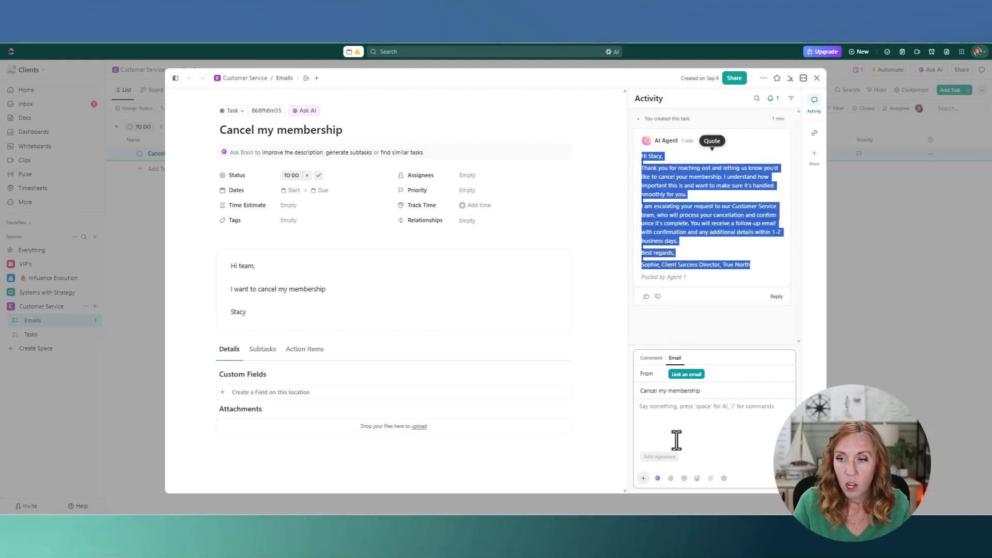
left_click(665, 407)
key("ctrl+v")
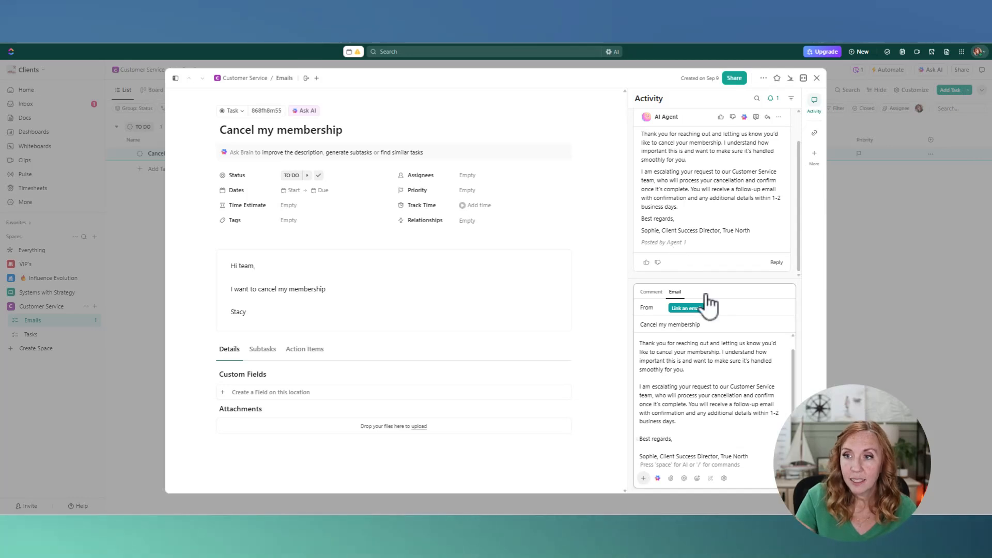
scroll(741, 395, "up", 1)
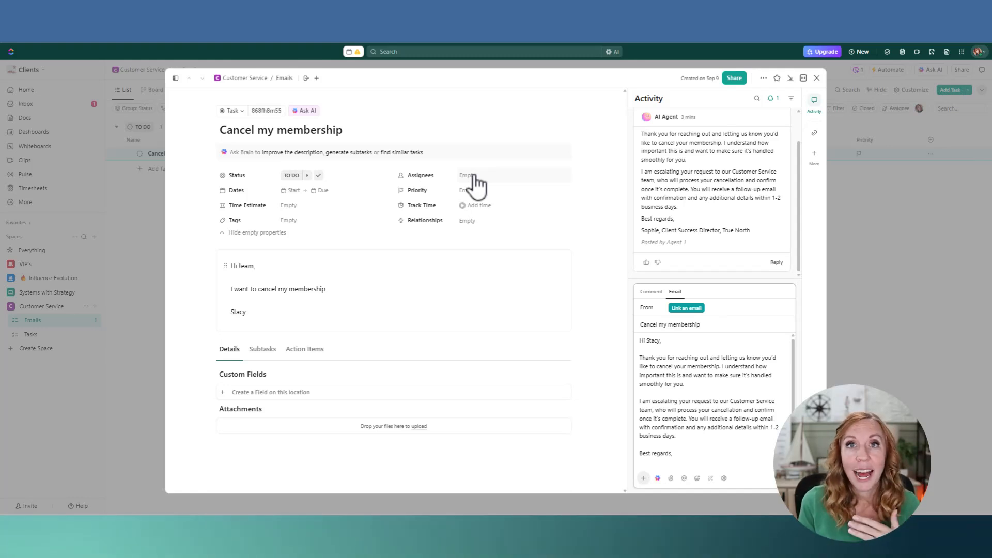
left_click(816, 78)
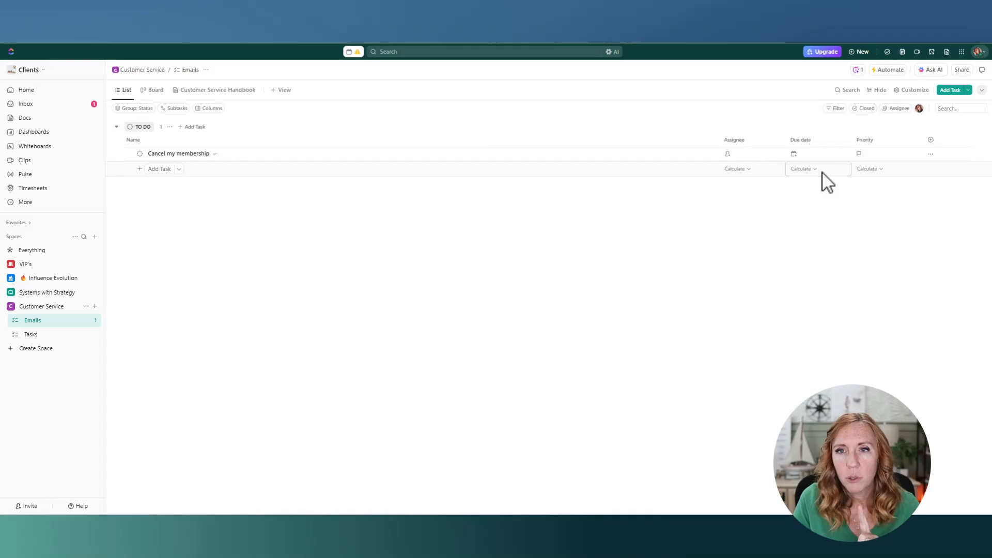
Start a new automation for the Emails list, keeping "Task or subtask created" as the trigger
left_click(891, 77)
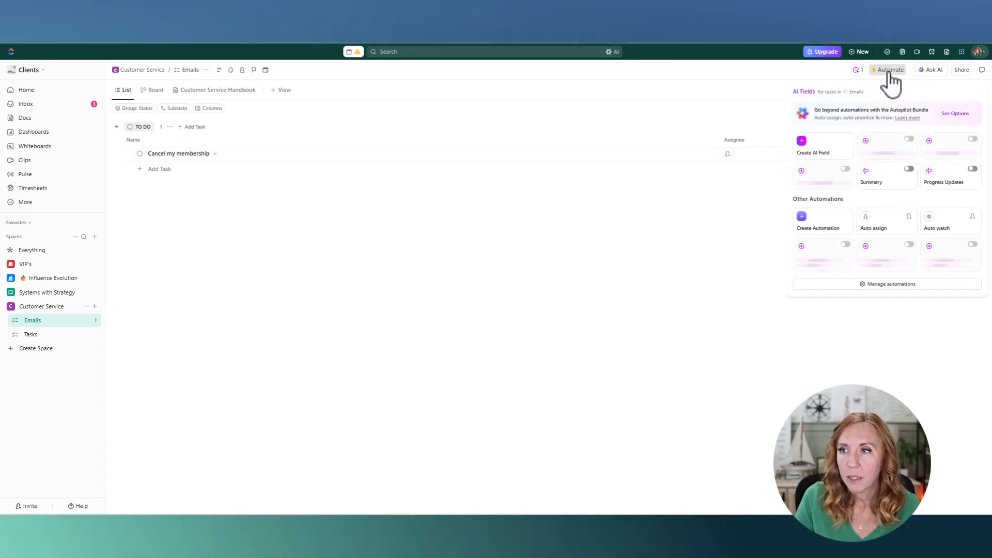
left_click(832, 225)
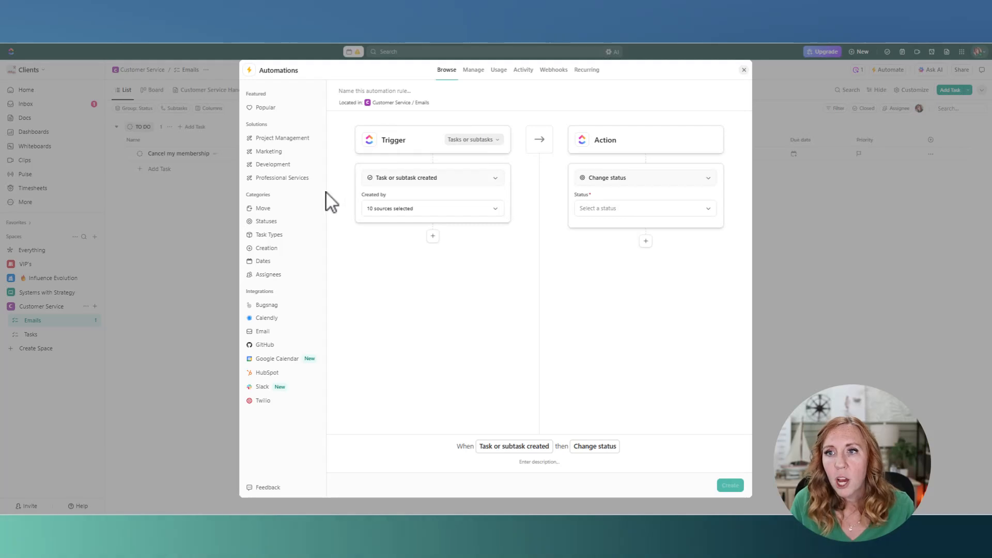
left_click(415, 178)
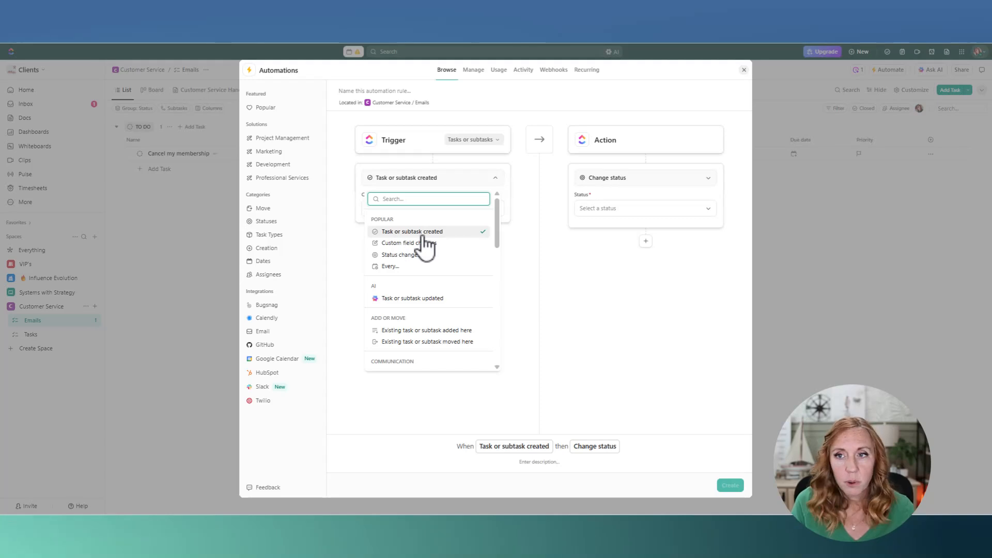
left_click(535, 183)
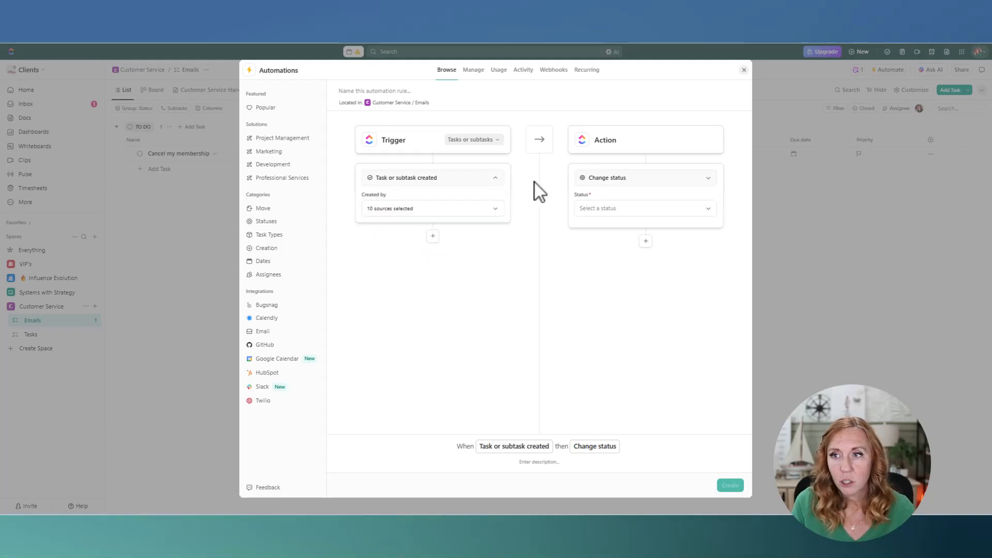
Set the automation's action to "Change assignees" with "Me" as the assignee, and create the automation
left_click(622, 180)
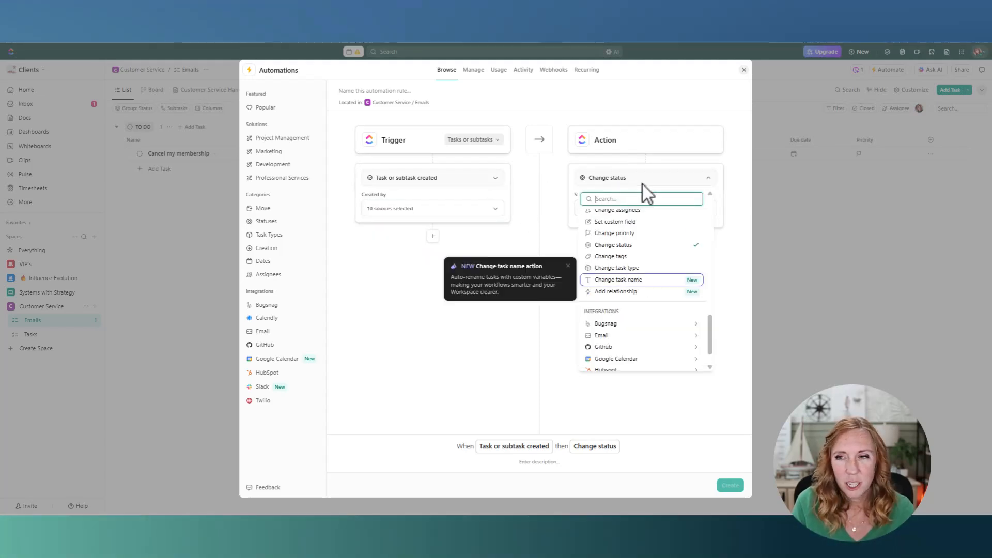
scroll(643, 285, "down", 1)
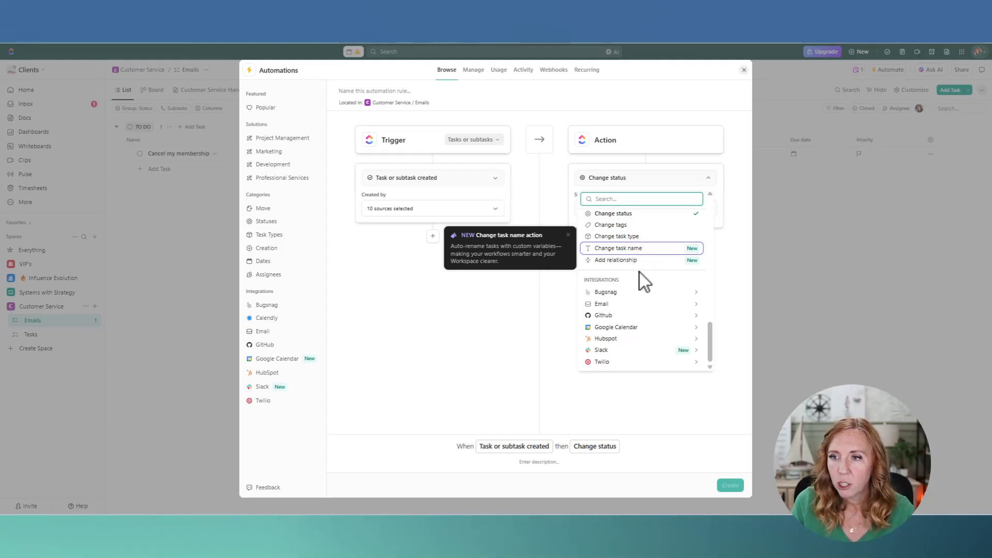
scroll(640, 279, "up", 6)
scroll(649, 285, "up", 8)
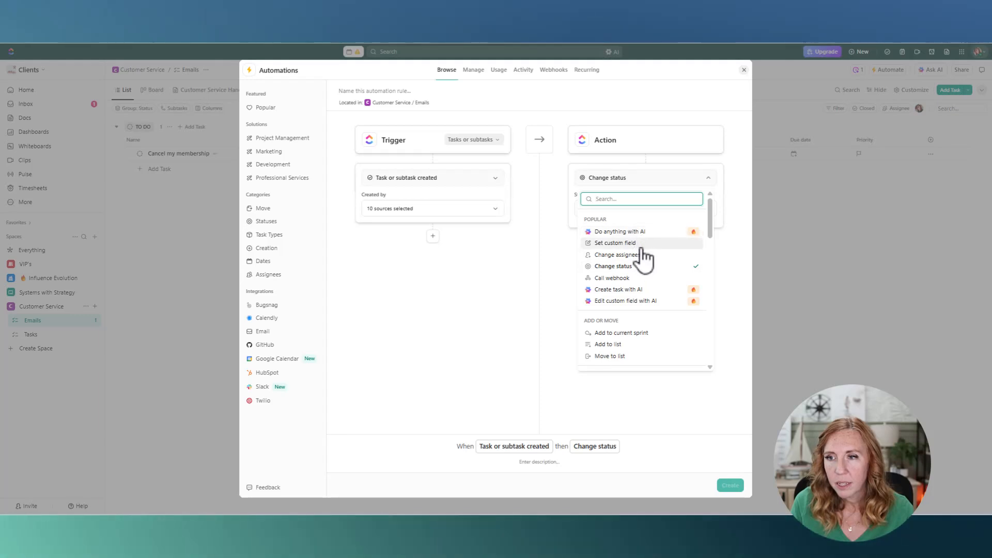
scroll(646, 263, "down", 2)
scroll(647, 268, "down", 5)
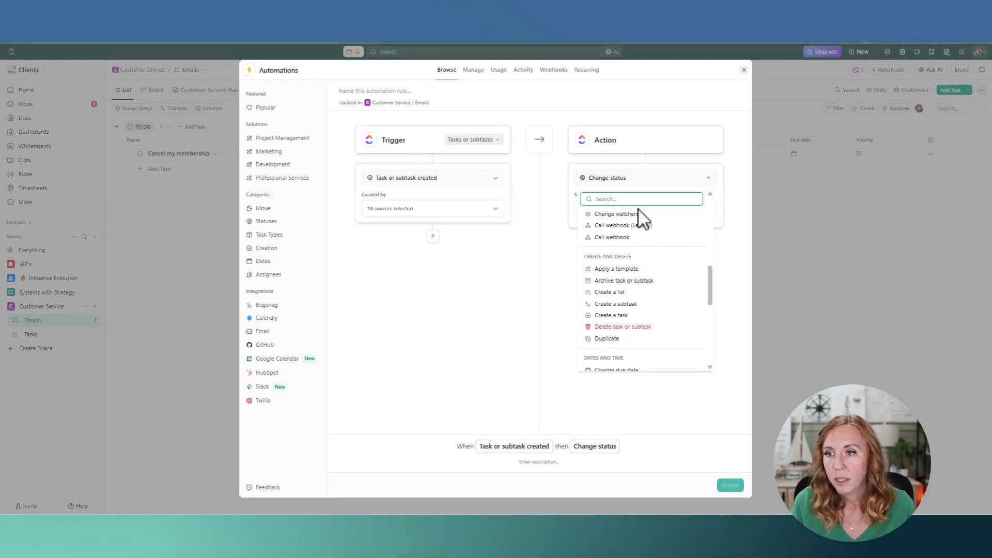
type("i")
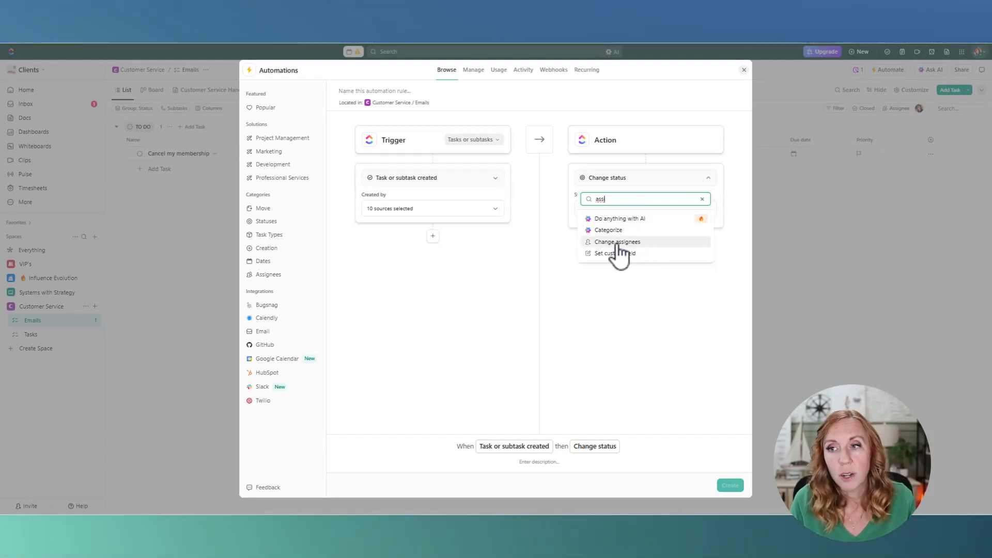
left_click(615, 242)
left_click(618, 200)
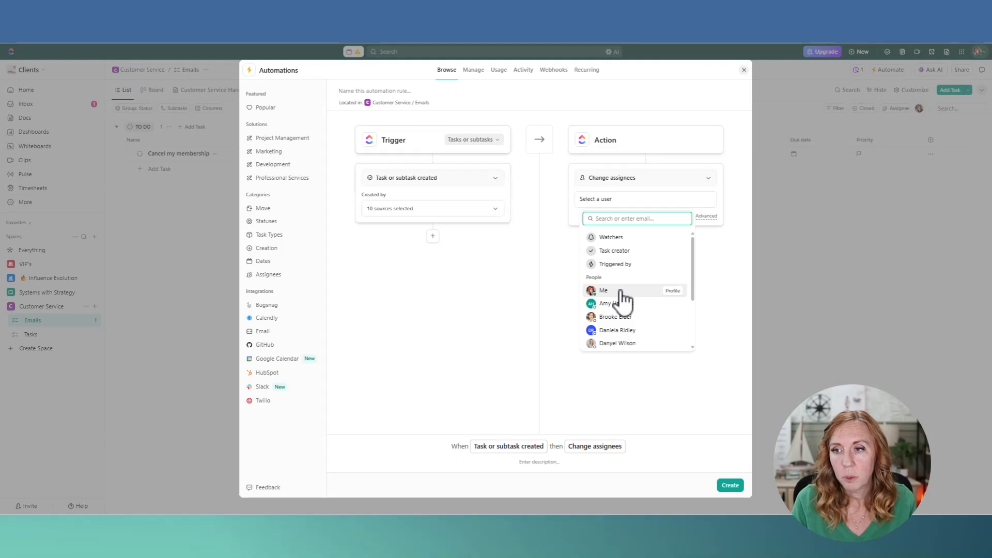
left_click(603, 290)
left_click(566, 232)
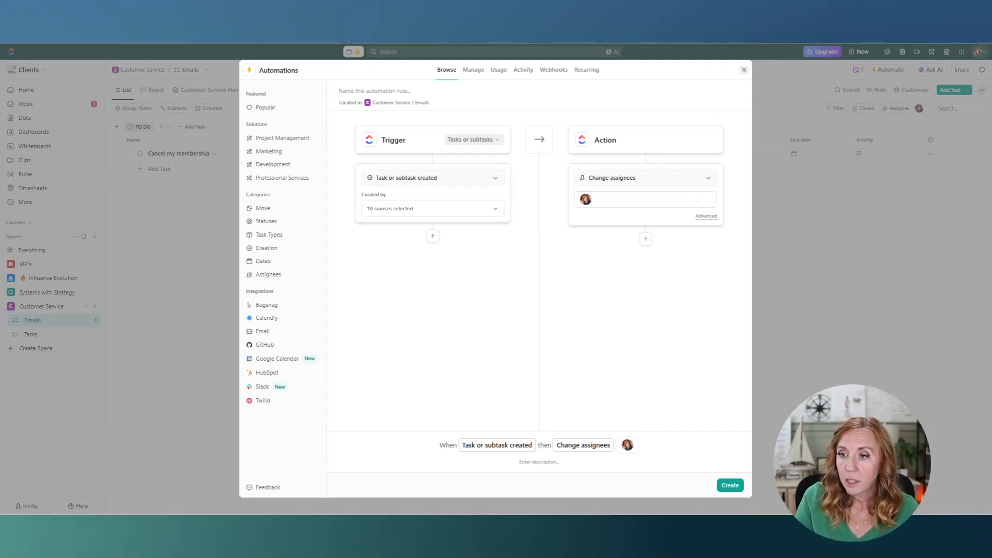
left_click(730, 485)
left_click(804, 281)
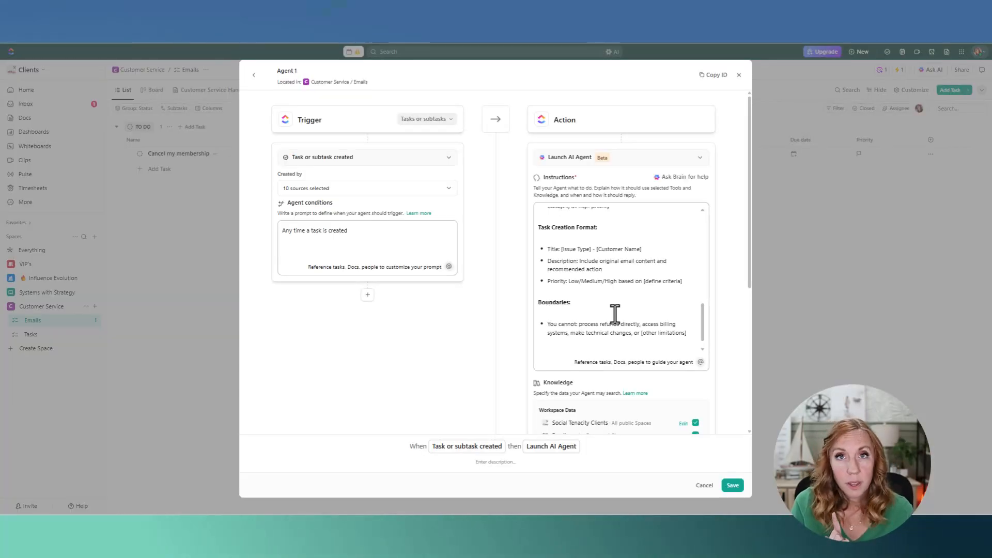
Add the "Assign a comment" tool to Agent 1's Launch AI Agent action
scroll(615, 314, "down", 1)
scroll(678, 394, "down", 3)
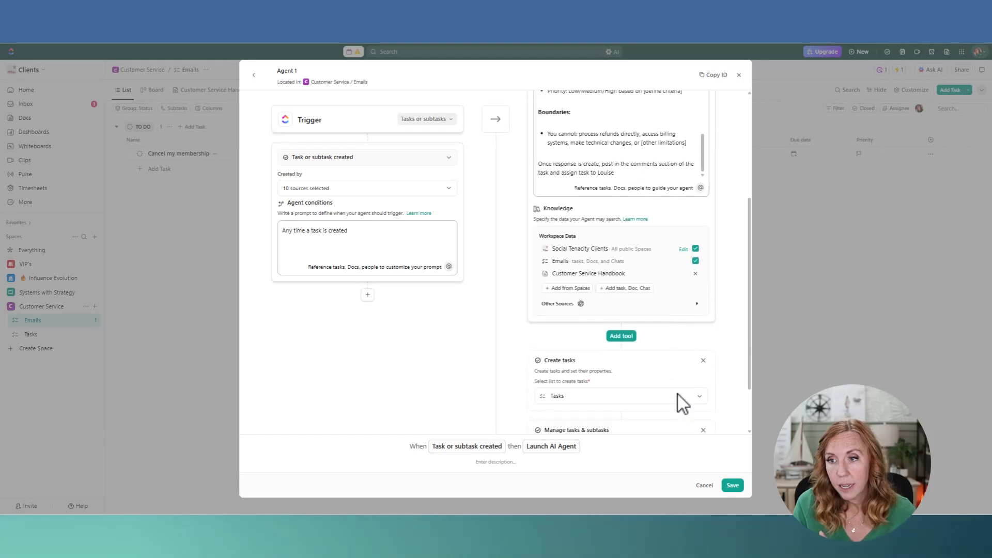
scroll(678, 395, "down", 2)
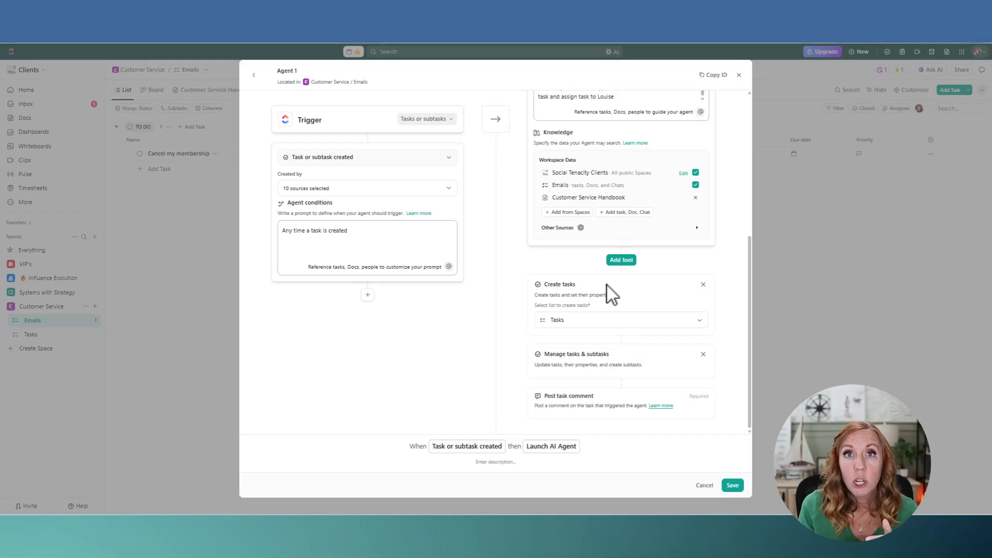
left_click(623, 261)
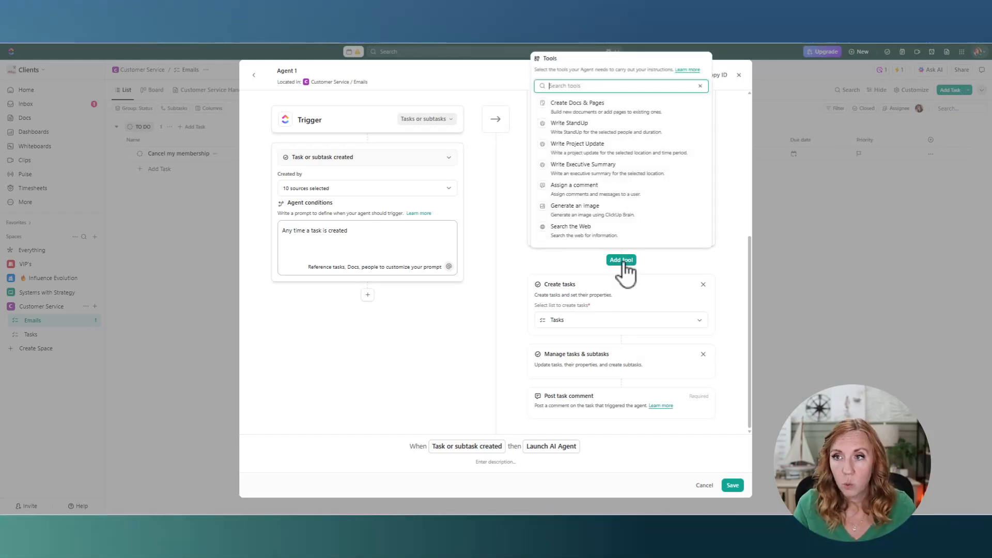
left_click(602, 191)
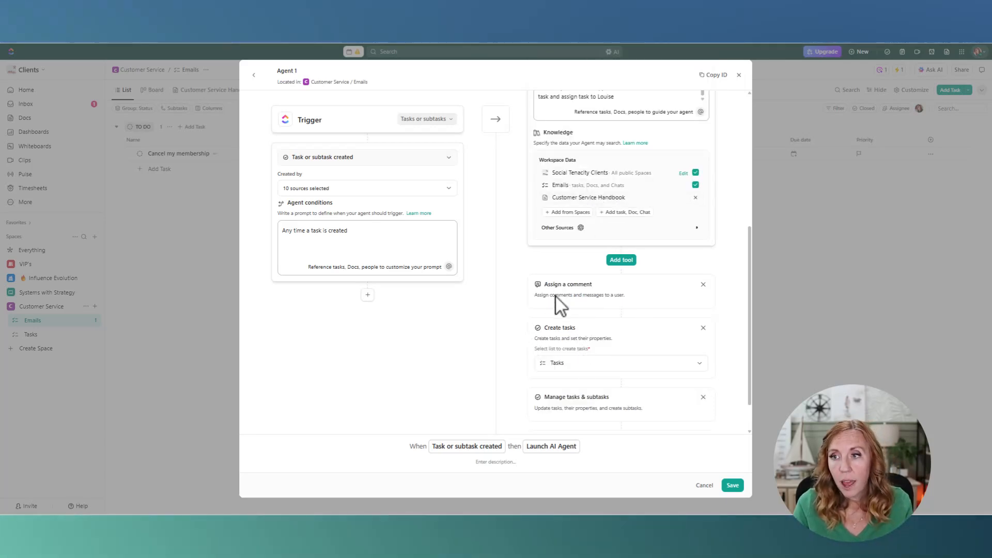
scroll(655, 312, "up", 3)
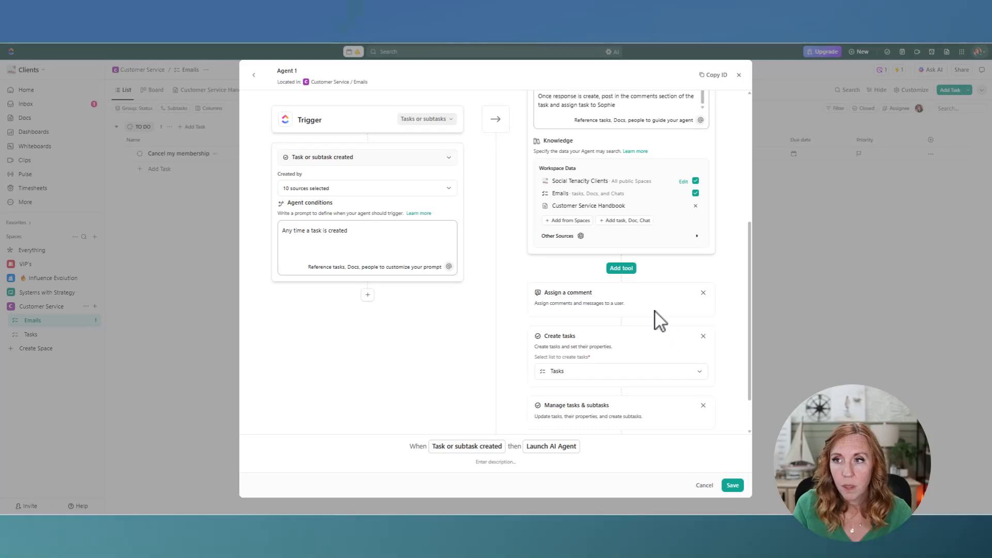